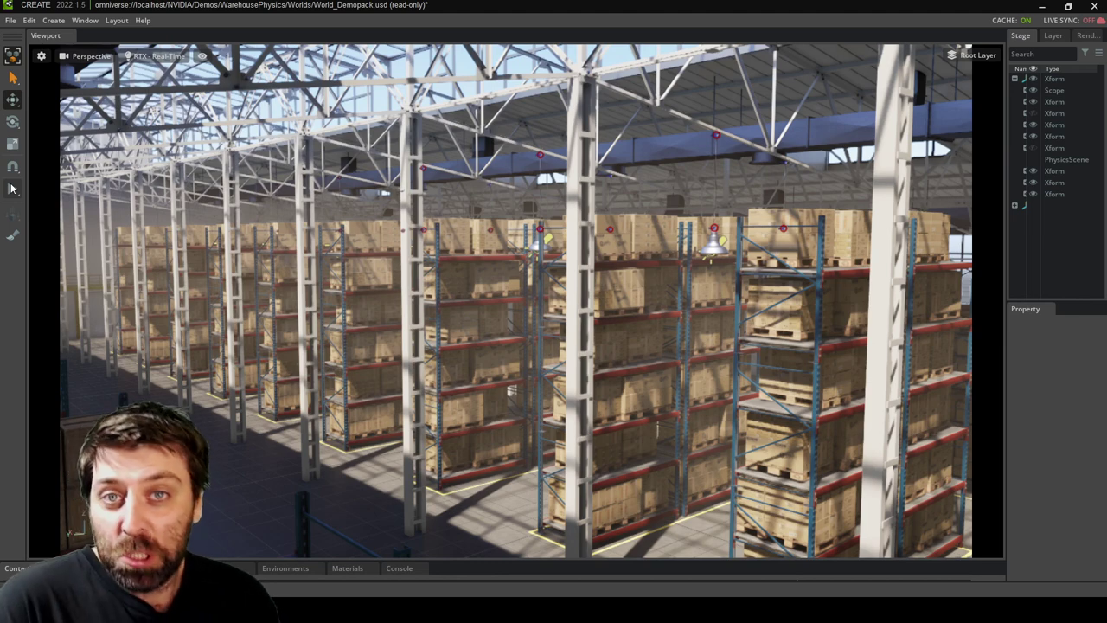
Play the Omniverse physics simulation so the warehouse shelves and stacked boxes collapse.
click(12, 189)
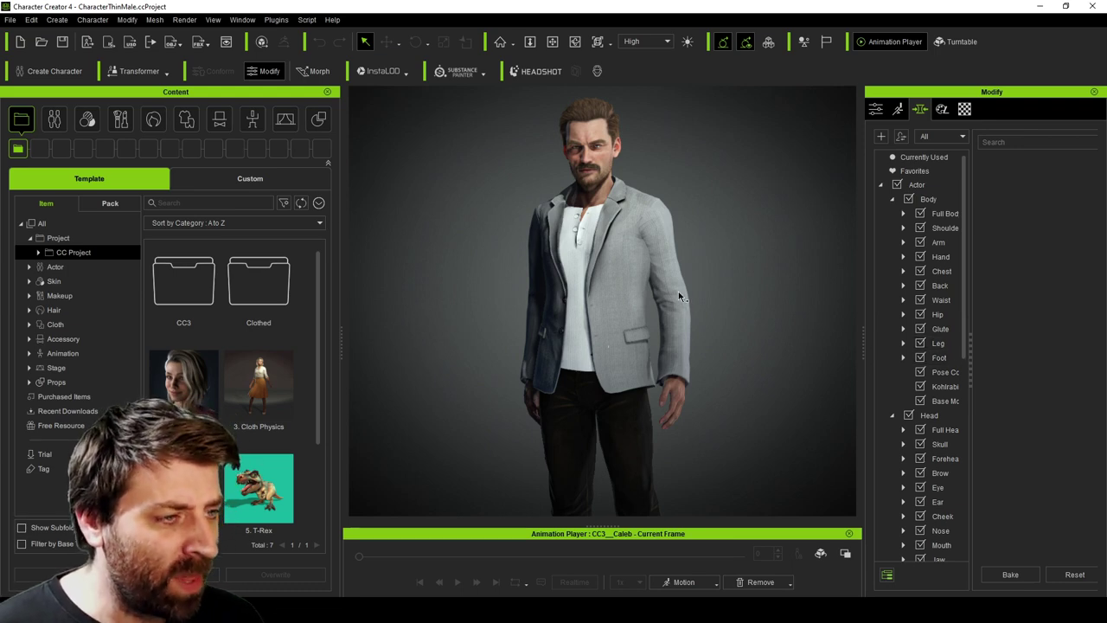
Blend the CC3+_Kevin_Body full-body morph in to 28.
click(943, 355)
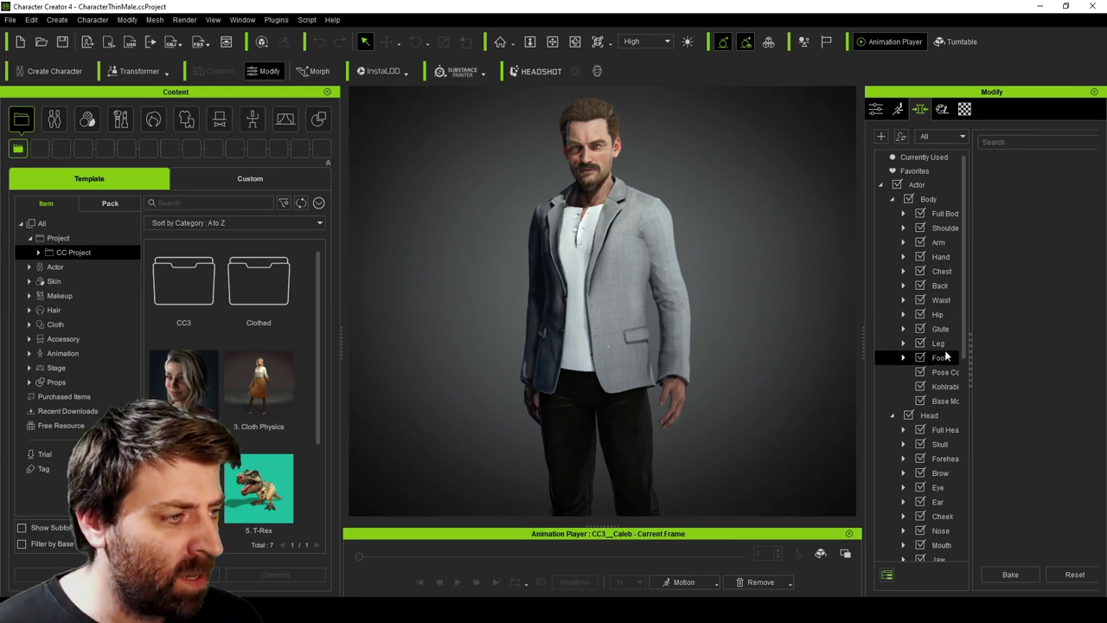
click(944, 215)
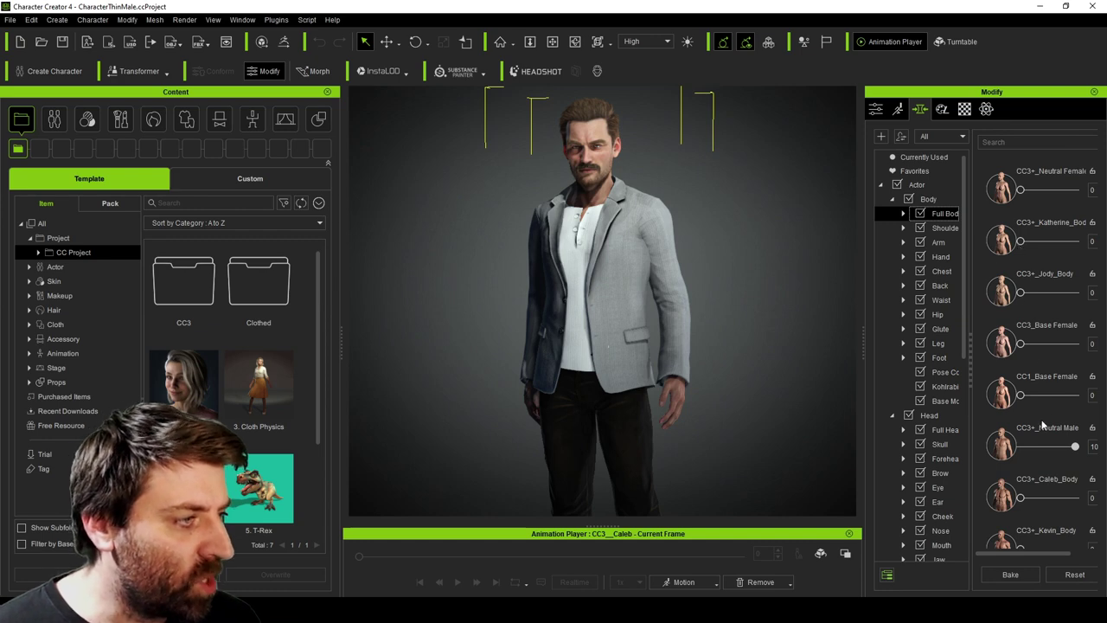
scroll(1034, 428, down, 2)
drag(1032, 435, 1076, 440)
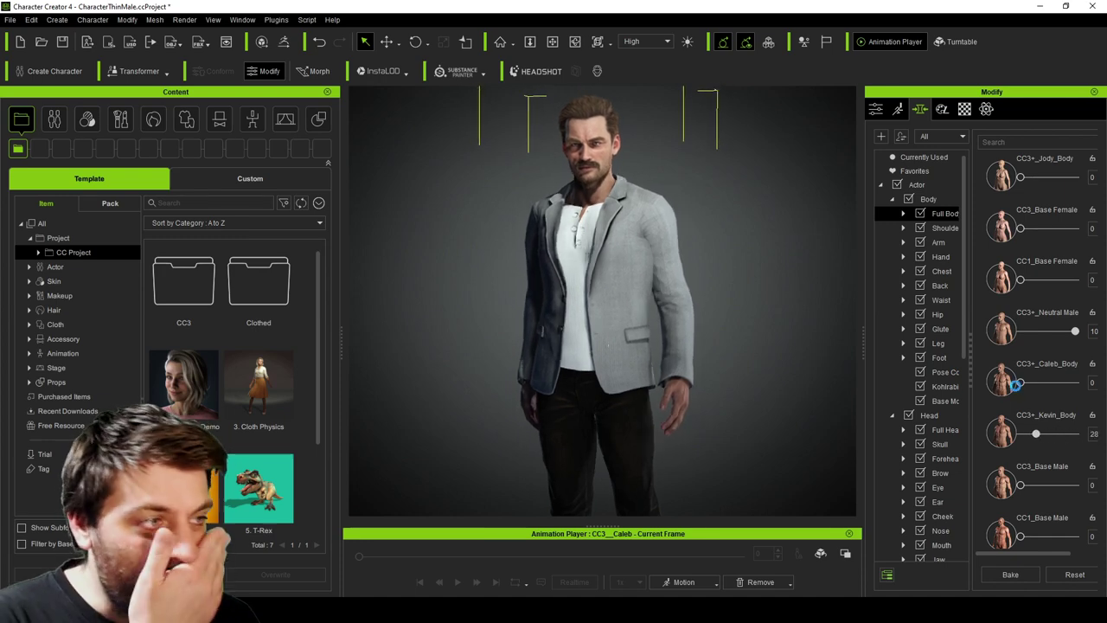
Set the CC3+_Neutral Male full-head morph to 65.
click(929, 415)
click(950, 431)
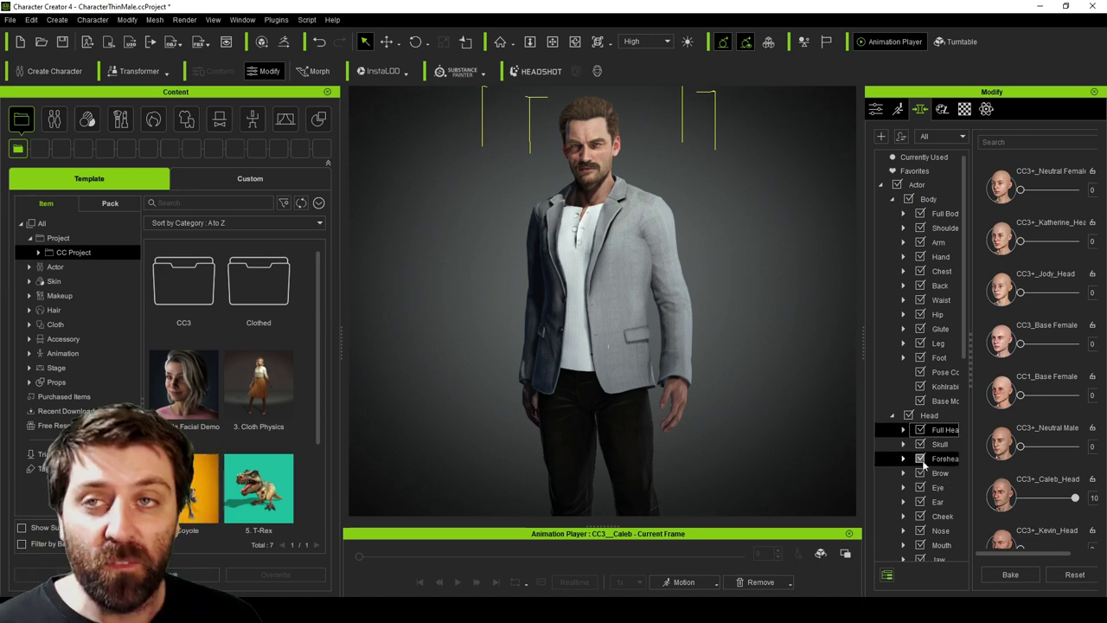
drag(1021, 447, 1061, 449)
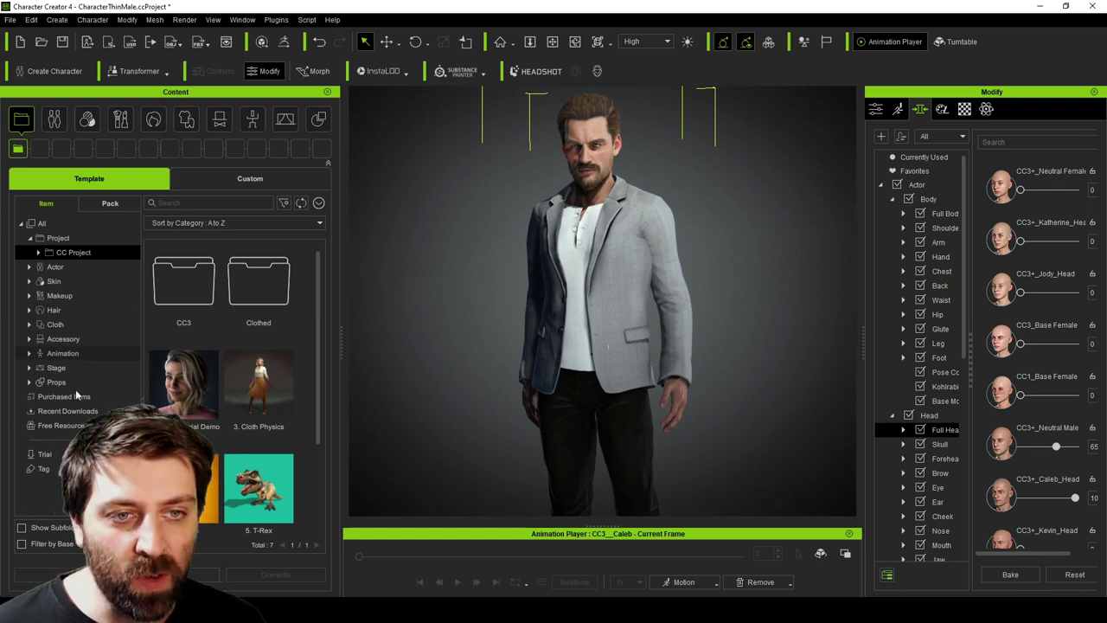
Apply Denim shorts from Cloth > Pants and zoom out to see the character full length.
click(78, 325)
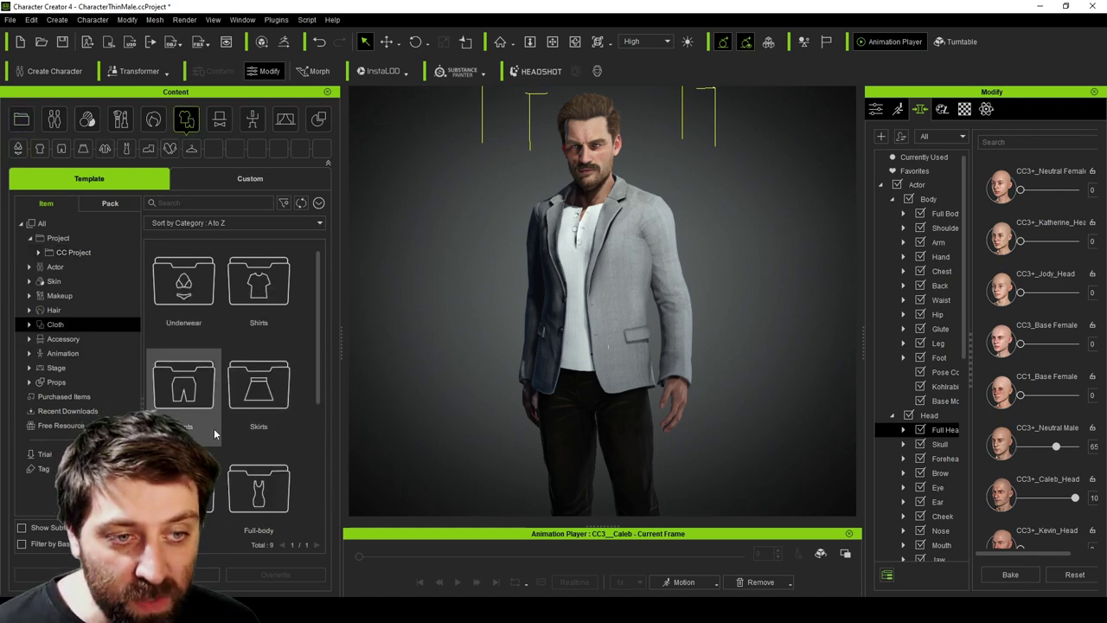
click(192, 385)
double_click(192, 379)
scroll(217, 416, down, 1)
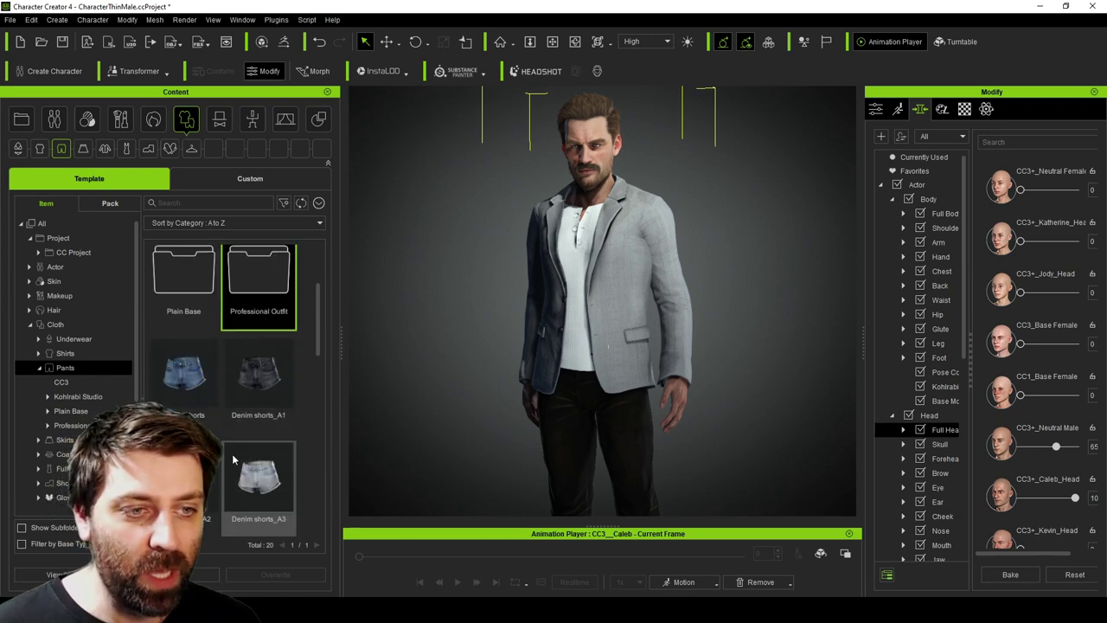
double_click(188, 373)
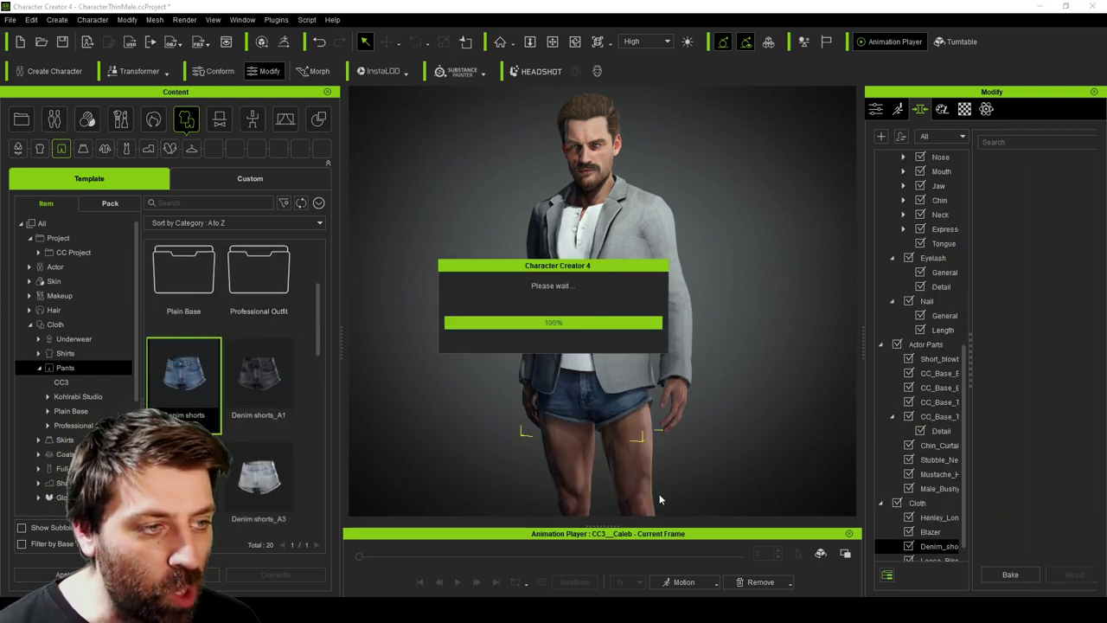
scroll(720, 407, down, 5)
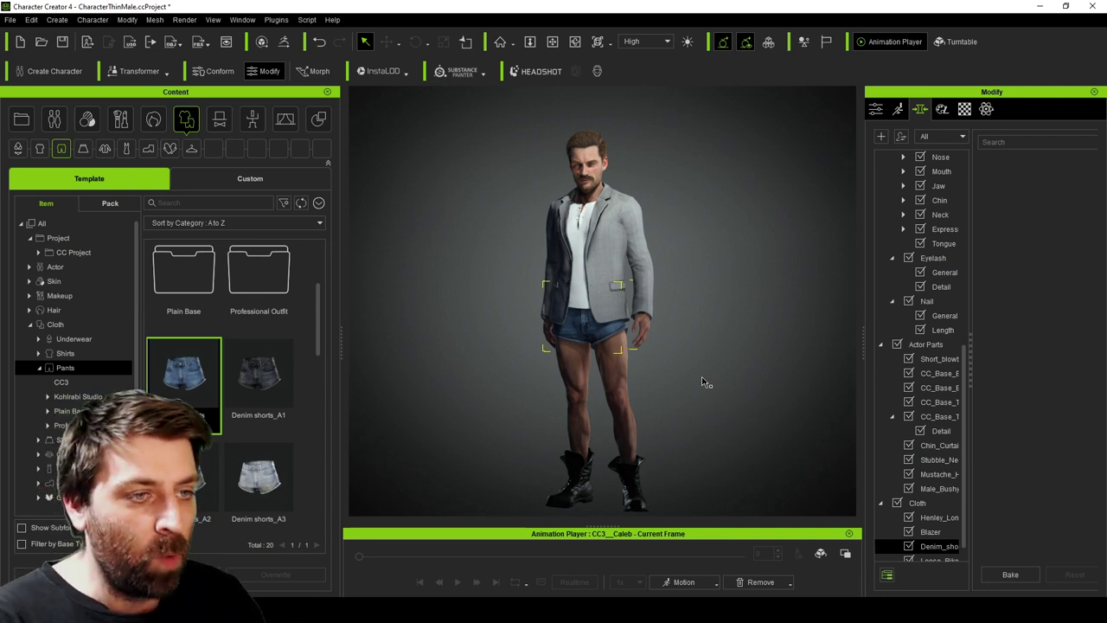
click(9, 19)
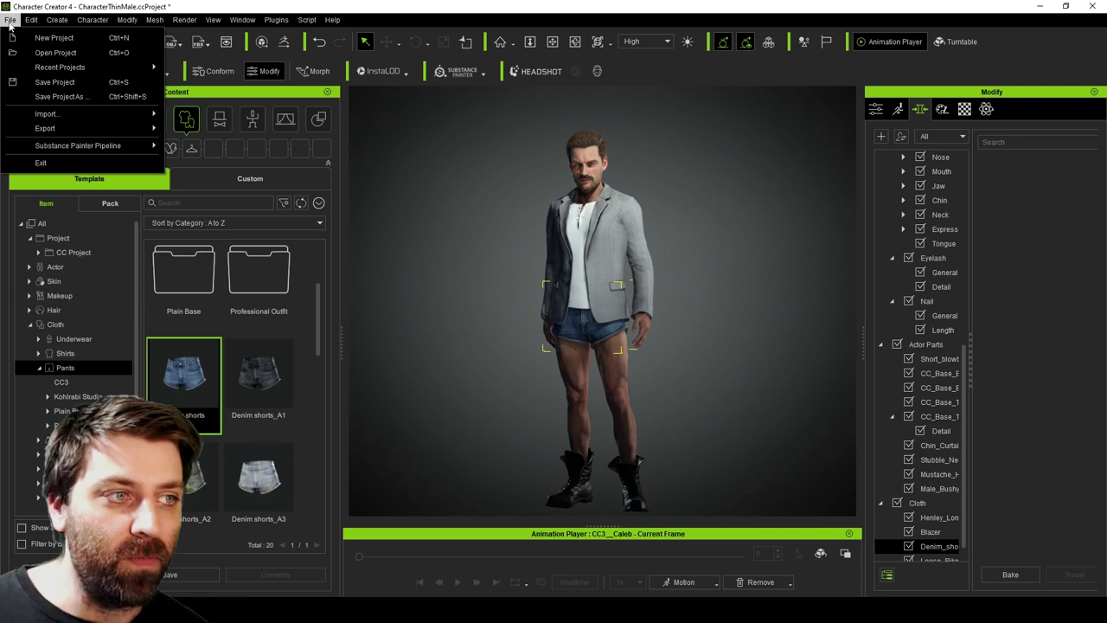
Select the character and send it to iClone 8 via File > Export > Send to iClone.
mouse_move(92, 19)
click(588, 297)
click(31, 19)
mouse_move(9, 19)
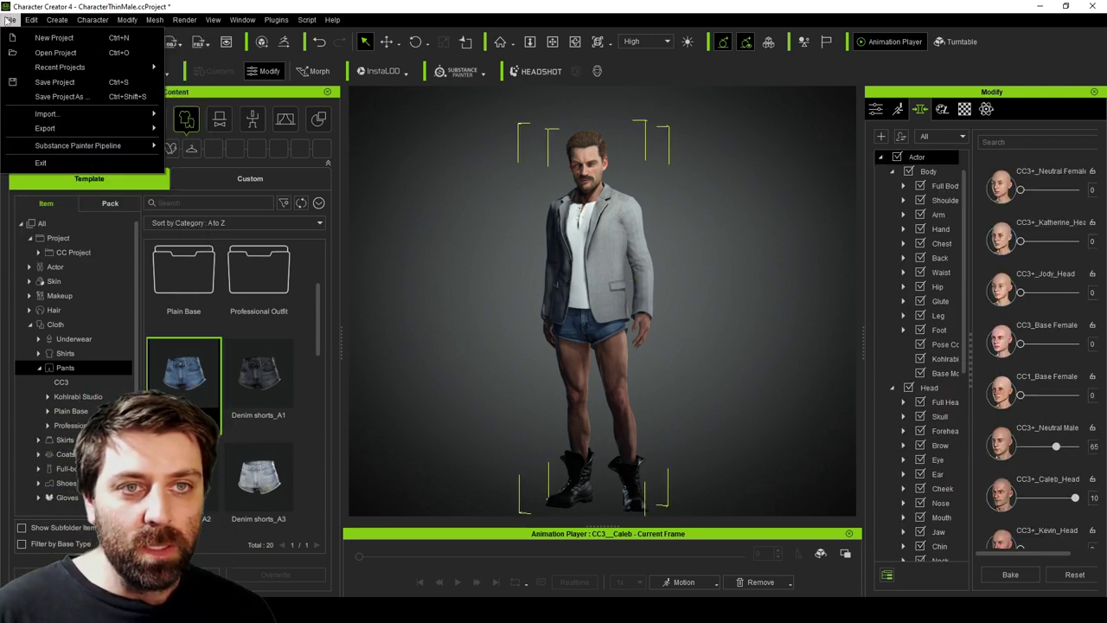
mouse_move(89, 130)
mouse_move(239, 164)
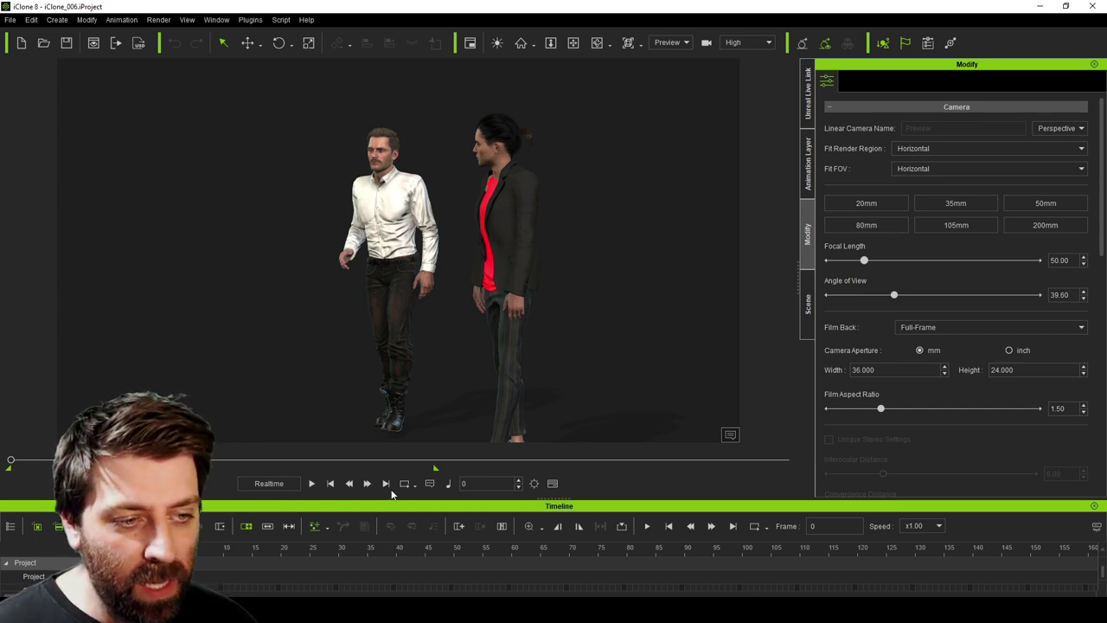
Enlarge the timeline, play the scene and pause at frame 424, zooming in.
drag(434, 499, 434, 392)
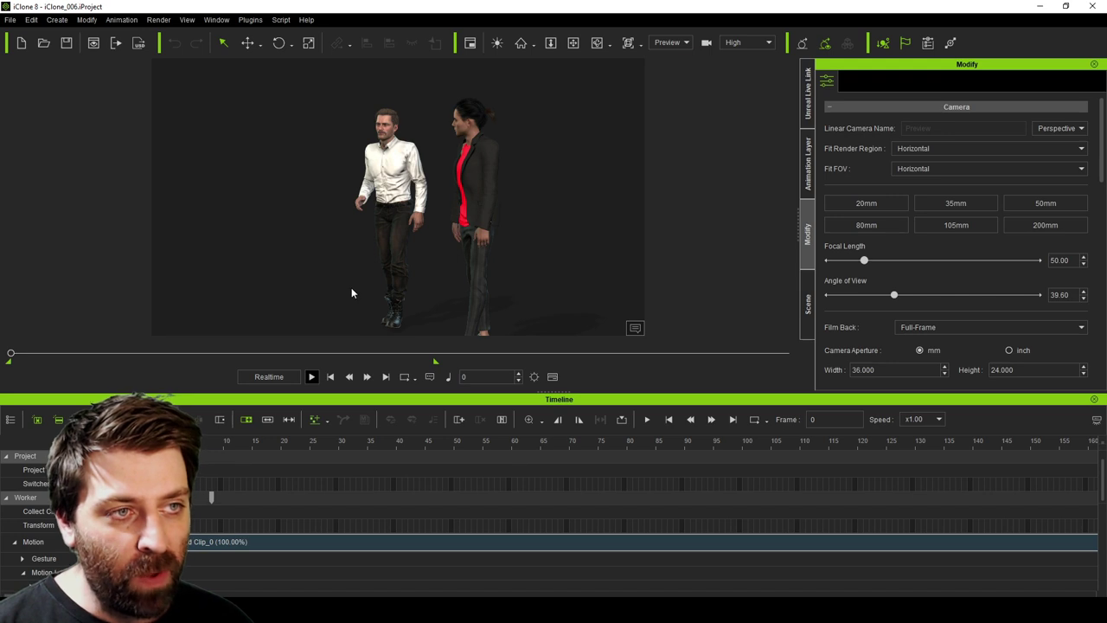
key(space)
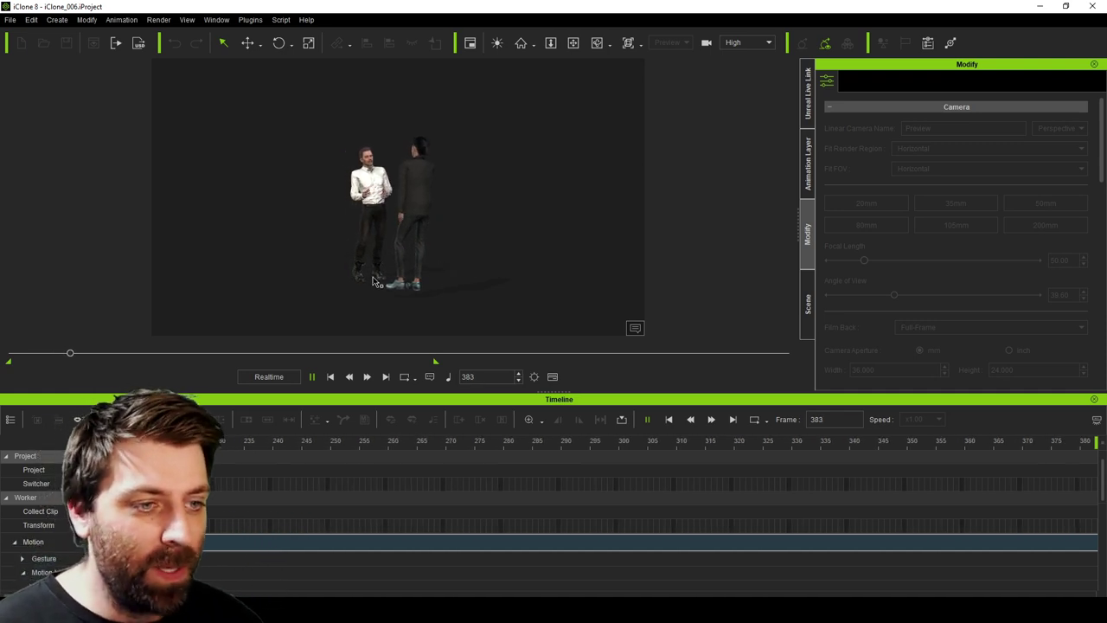
click(311, 376)
scroll(352, 176, up, 5)
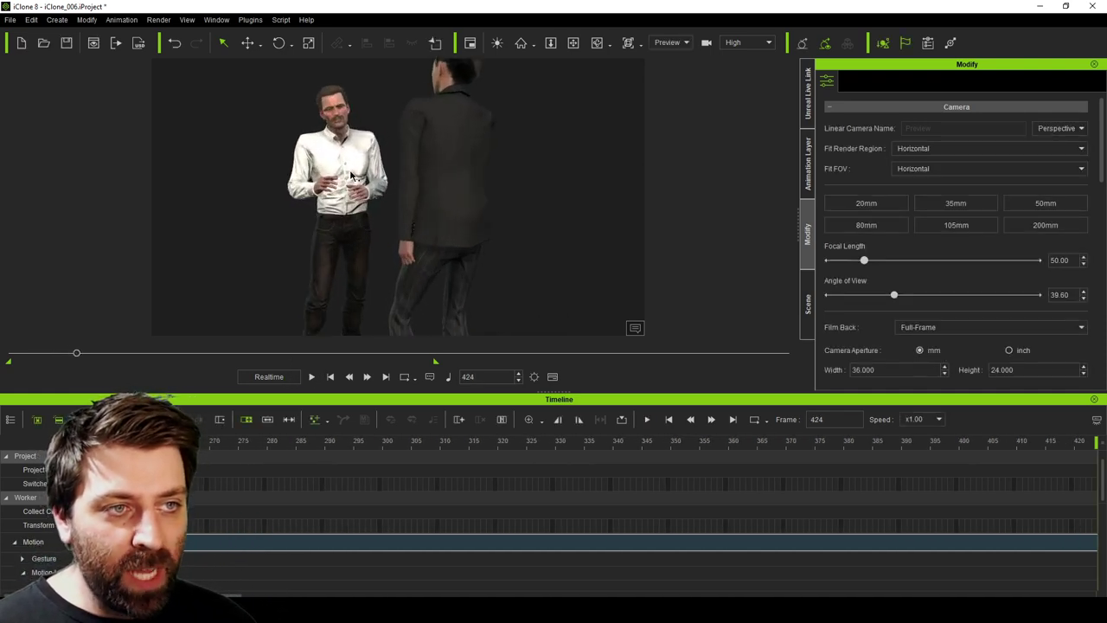
scroll(352, 176, up, 4)
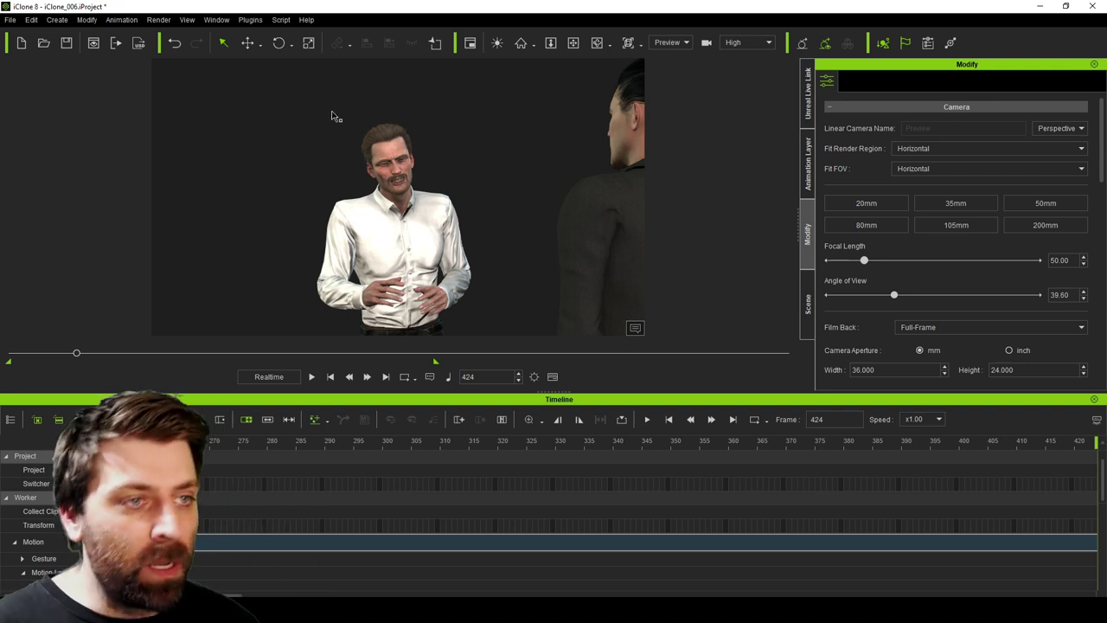
Select CC_Boss and open the Face Puppet panel from his animation tools.
click(394, 242)
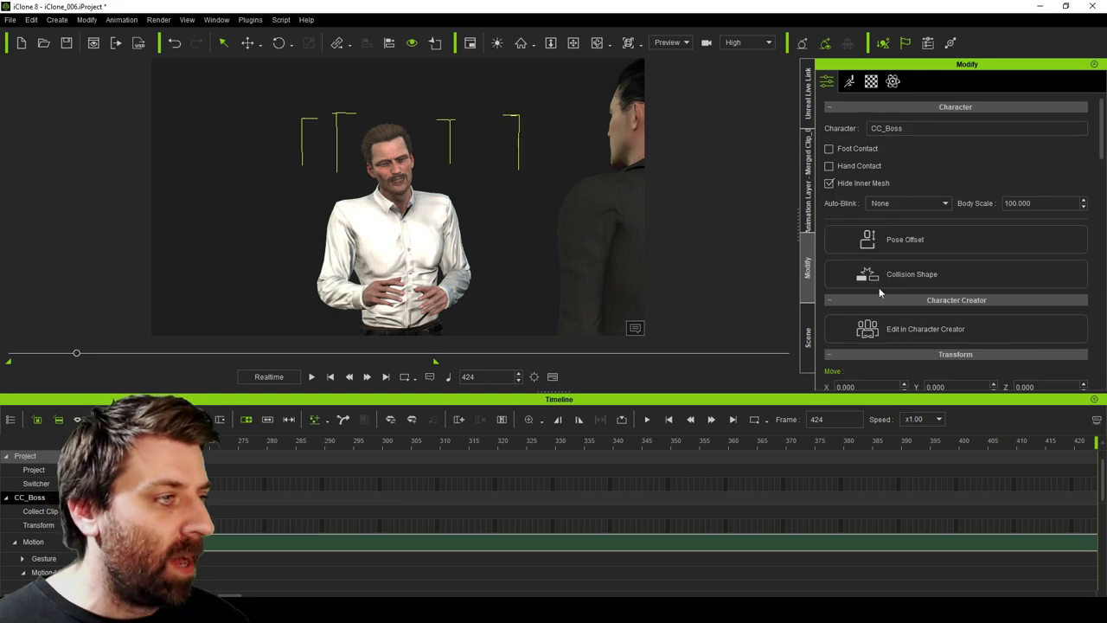
scroll(888, 346, down, 2)
scroll(865, 225, up, 2)
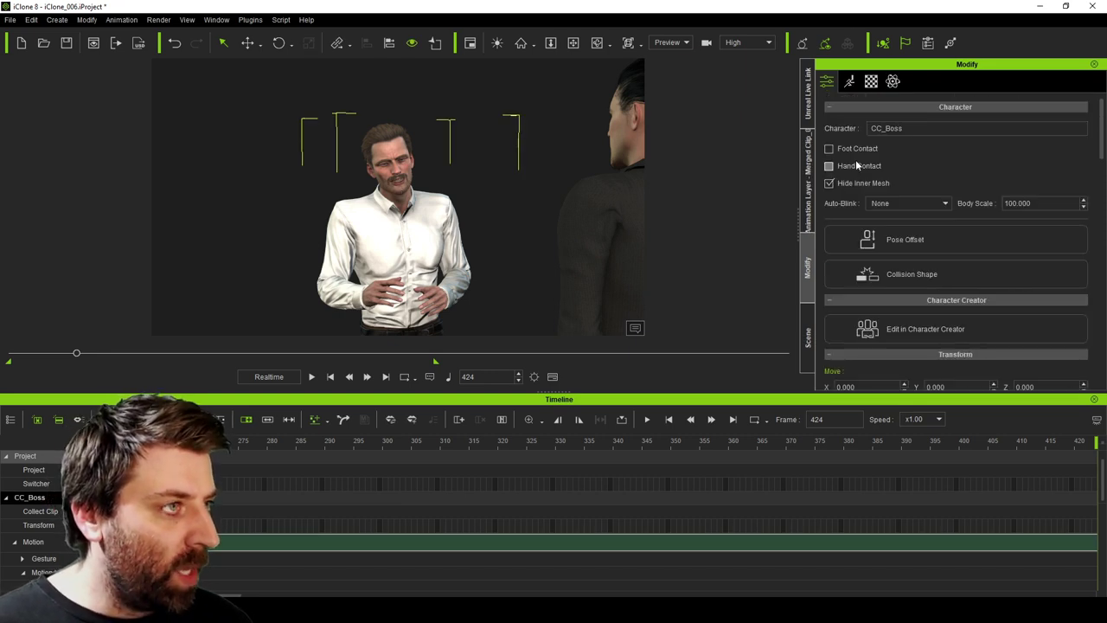
click(849, 83)
scroll(888, 294, down, 2)
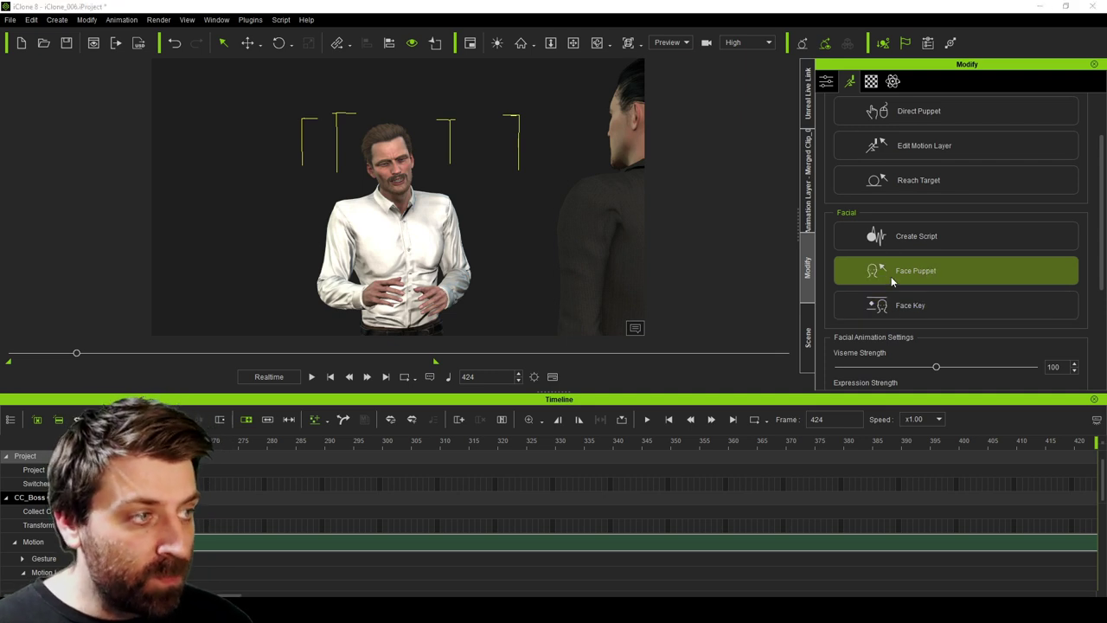
click(896, 276)
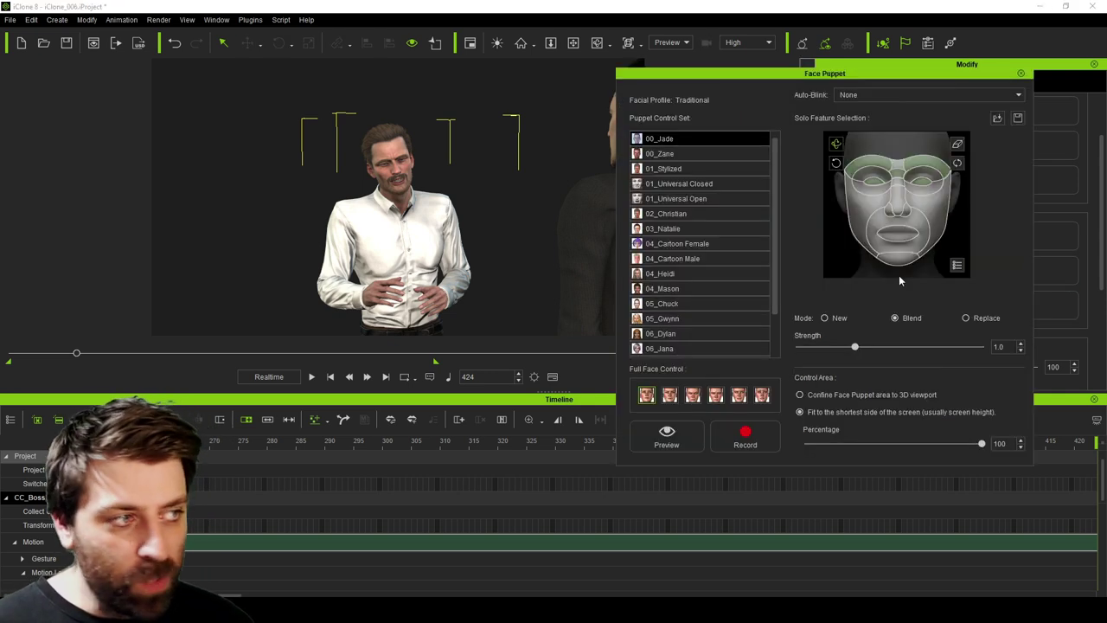
Choose the 05_Chuck puppet profile and preview the face puppeteering twice.
click(696, 303)
click(667, 437)
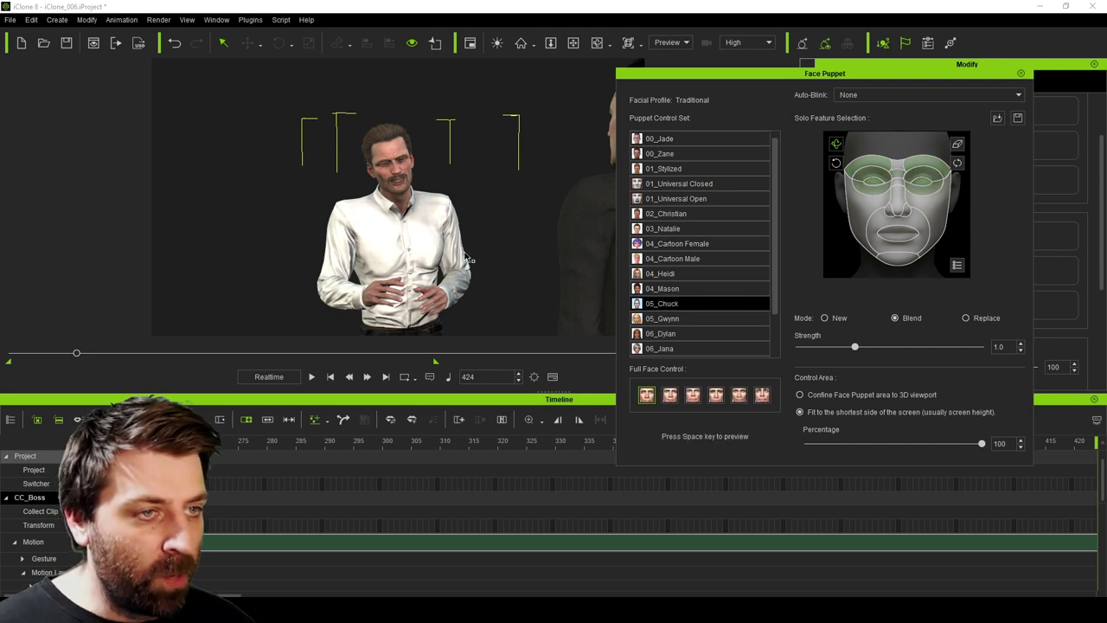
key(space)
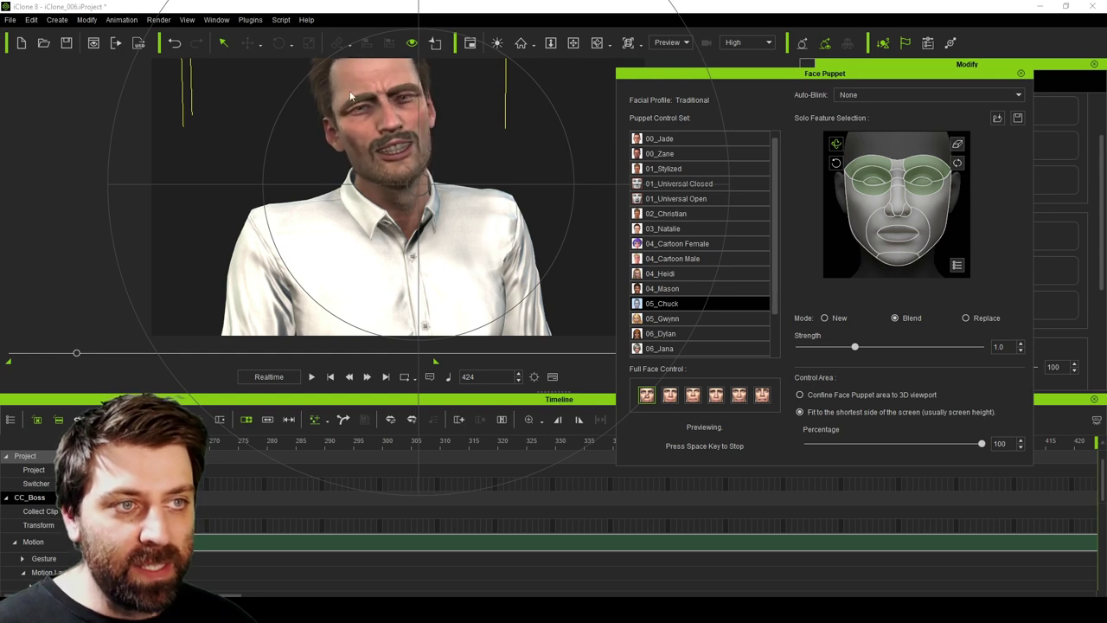
key(space)
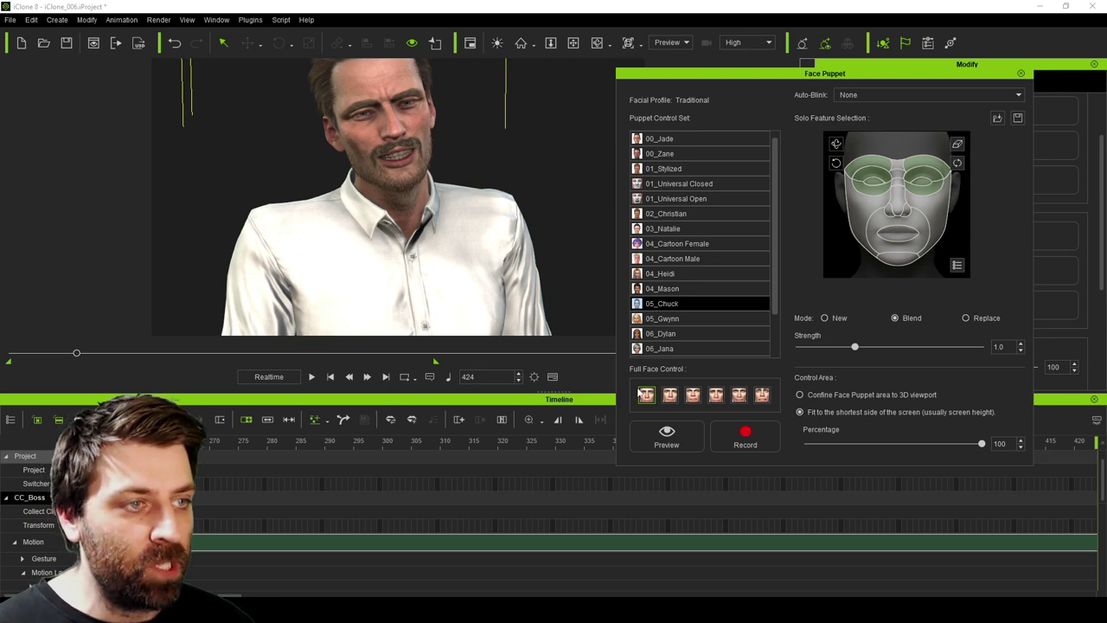
key(space)
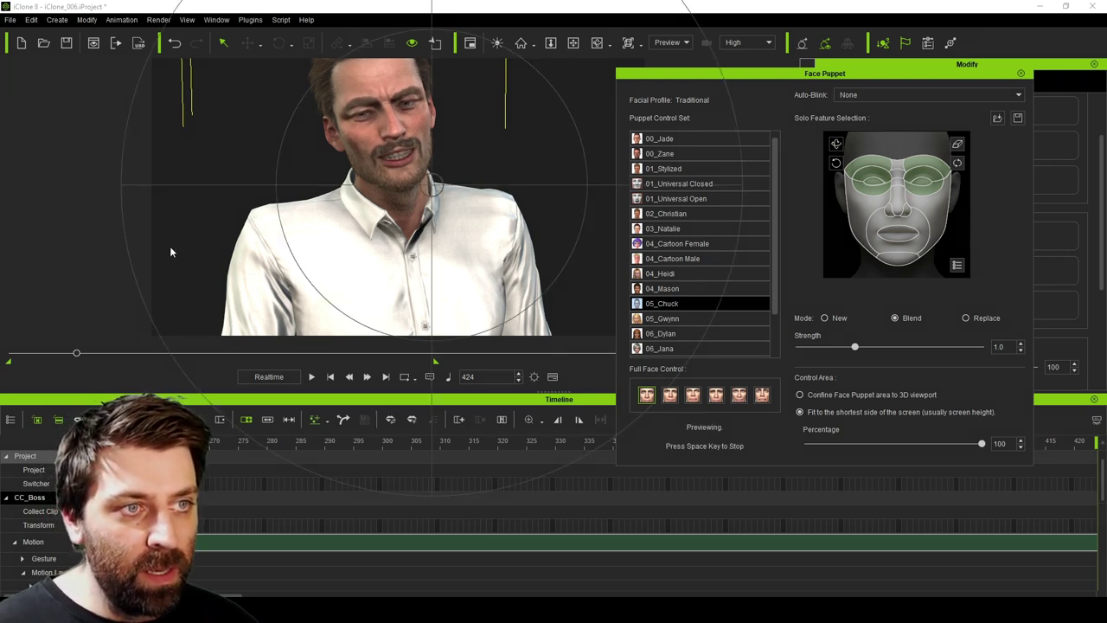
key(space)
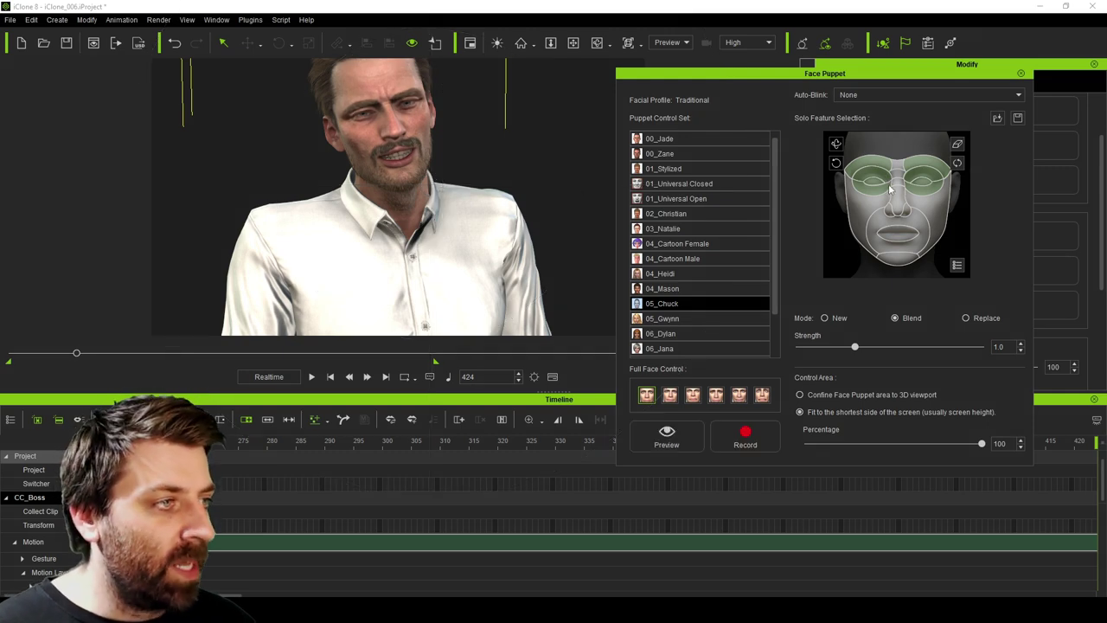
Limit puppeteering to both brows only and preview the result.
click(956, 144)
click(930, 169)
click(868, 169)
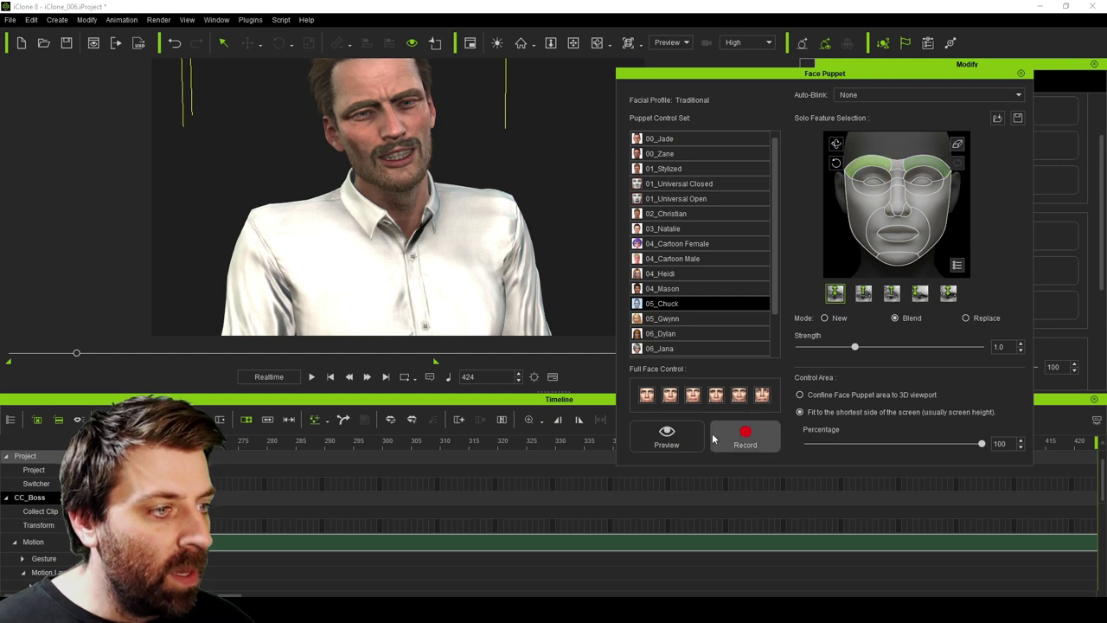
click(666, 437)
key(space)
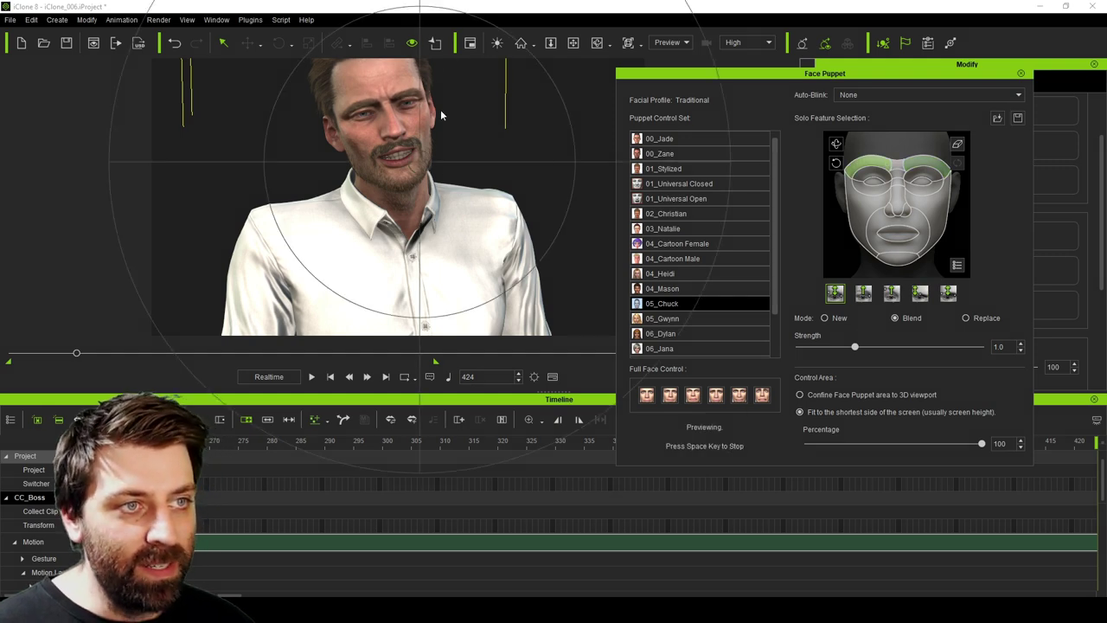
key(space)
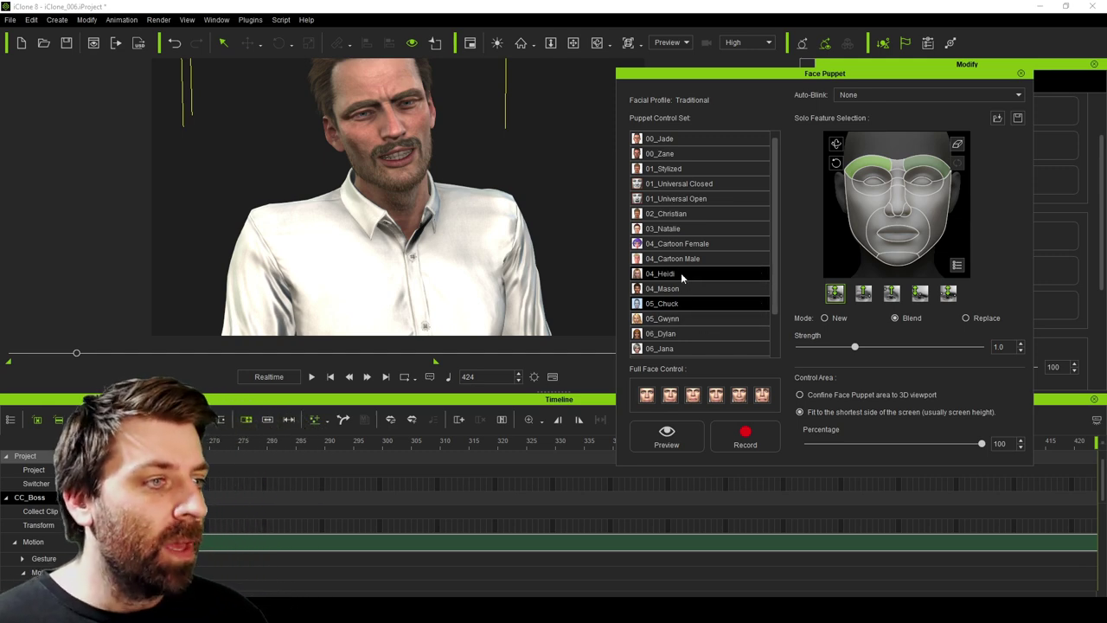
Preview the fourth 07_Jimmy Full Face Control expression, then close Face Puppet.
scroll(677, 227, down, 1)
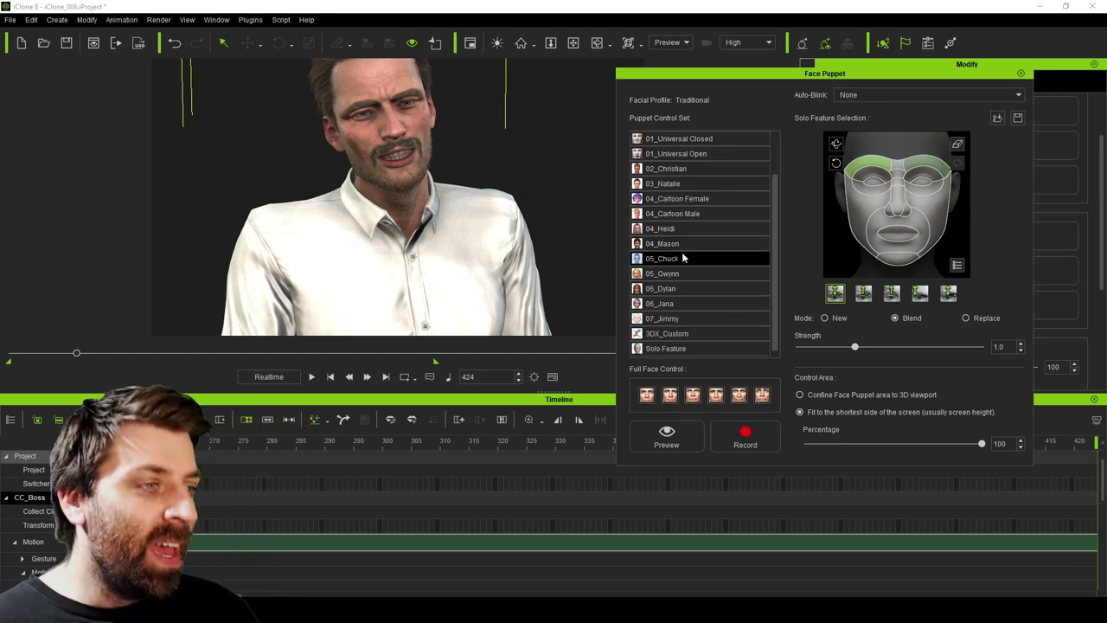
click(685, 320)
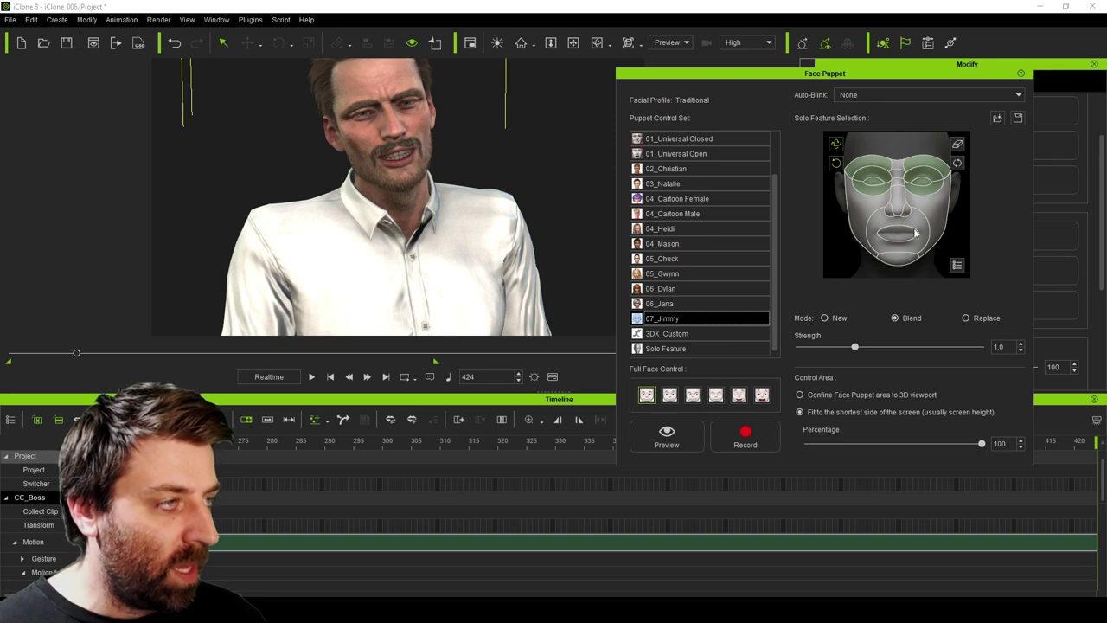
click(716, 394)
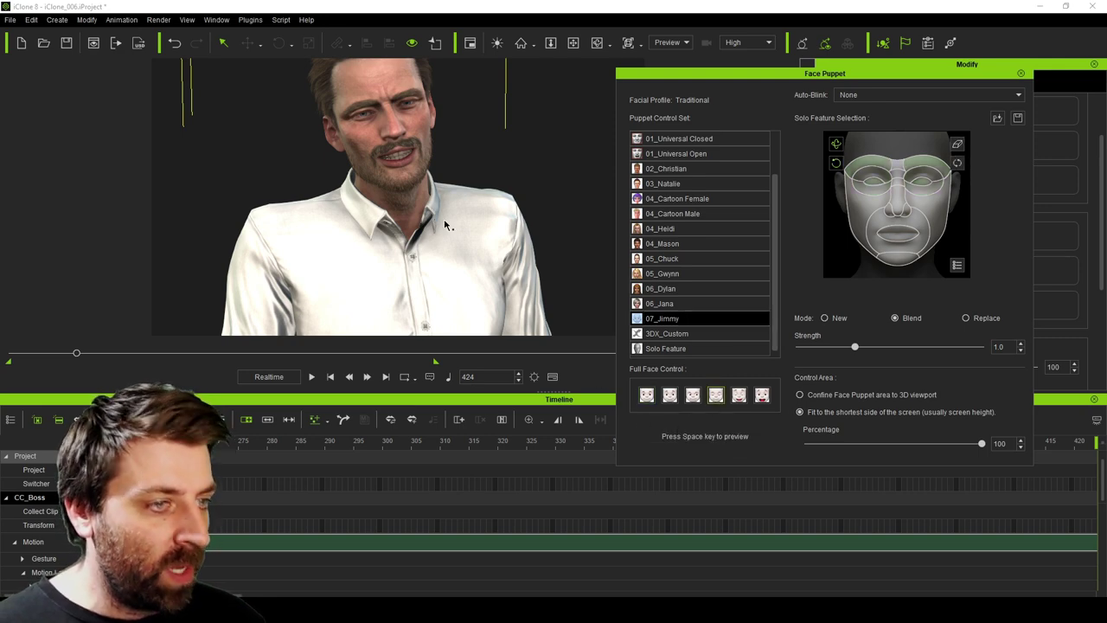
key(space)
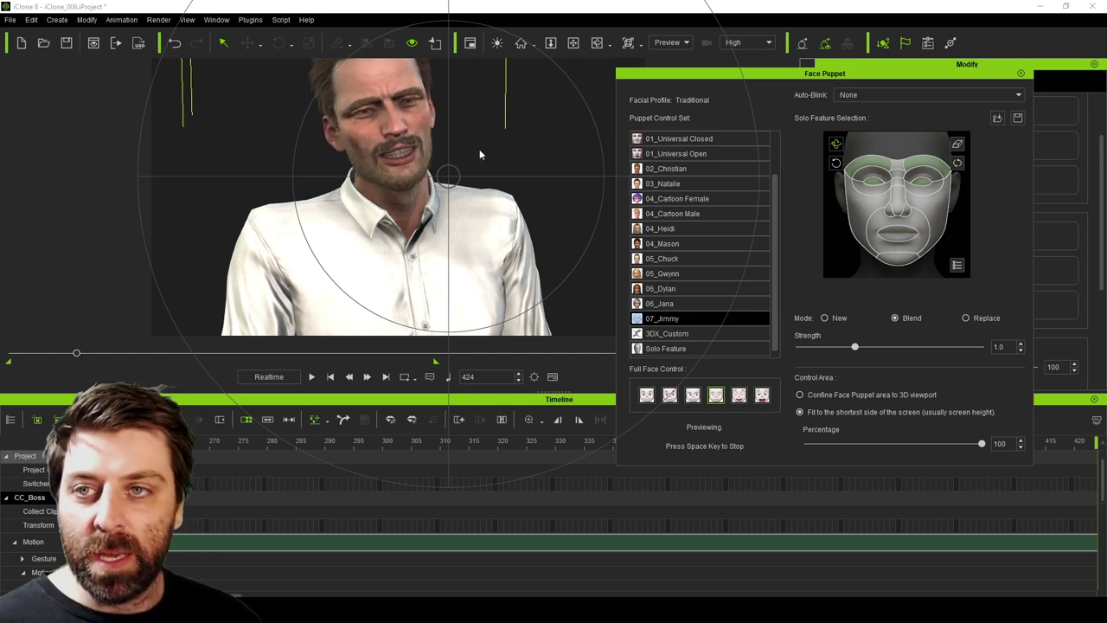
key(space)
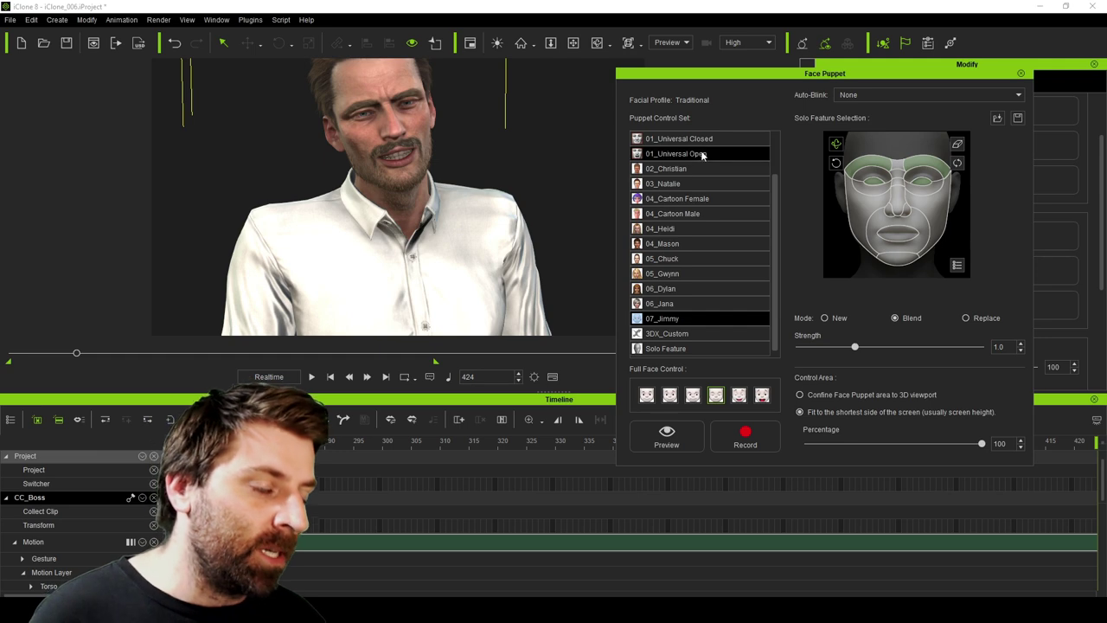
click(1020, 73)
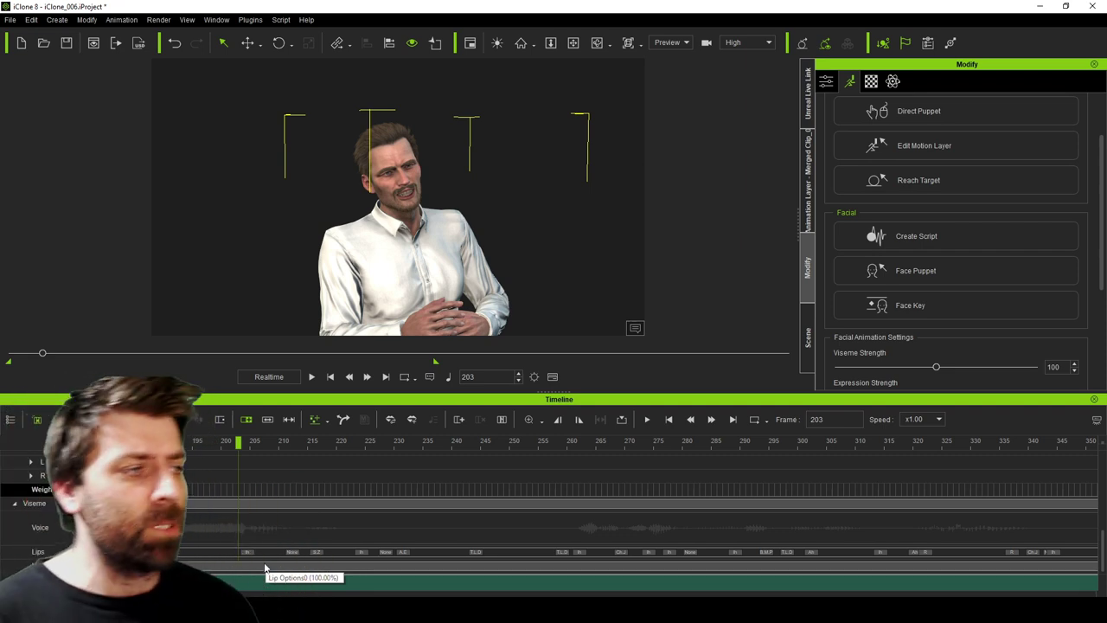
Select the boss's Viseme track near frame 213 to show his voice waveform.
click(300, 505)
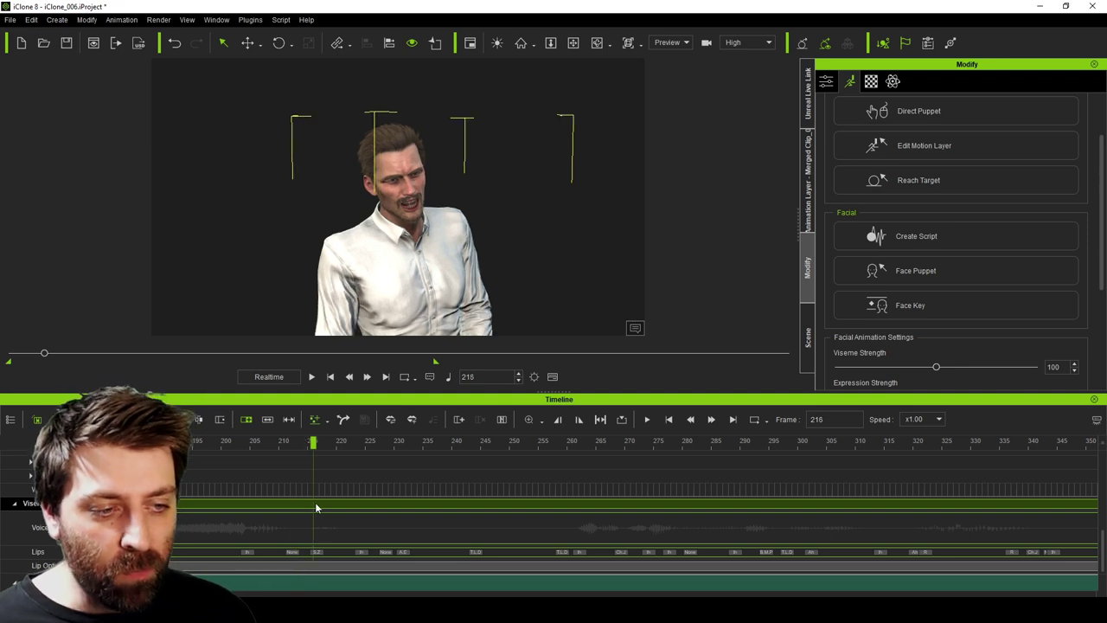
Launch AccuLips on the Viseme track, accept the viseme reset, and generate the dialogue text.
right_click(315, 502)
click(355, 478)
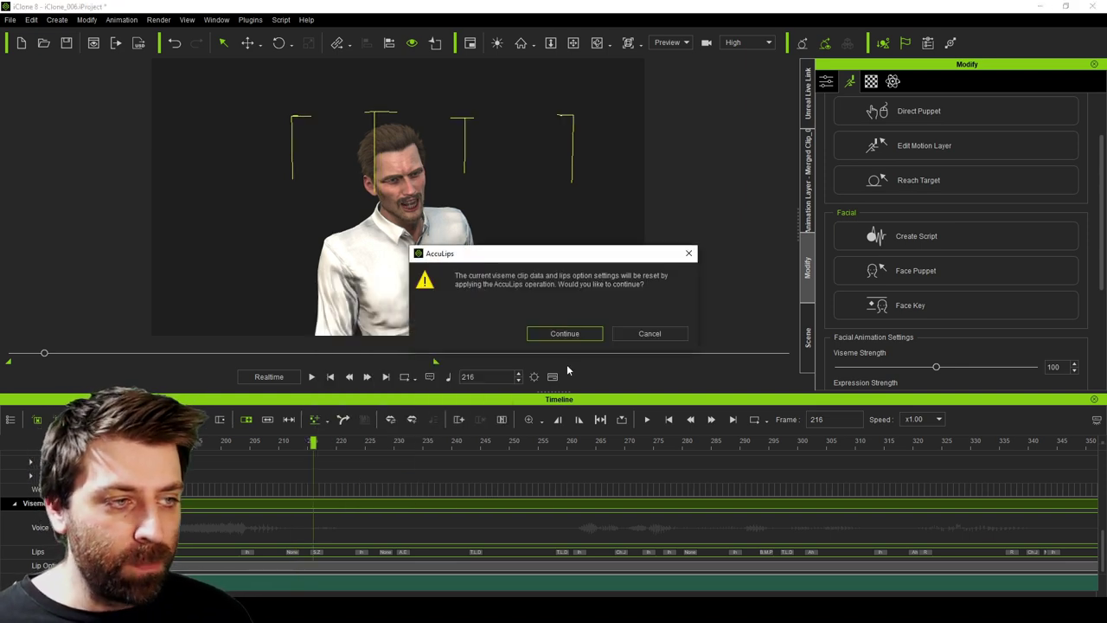
click(564, 333)
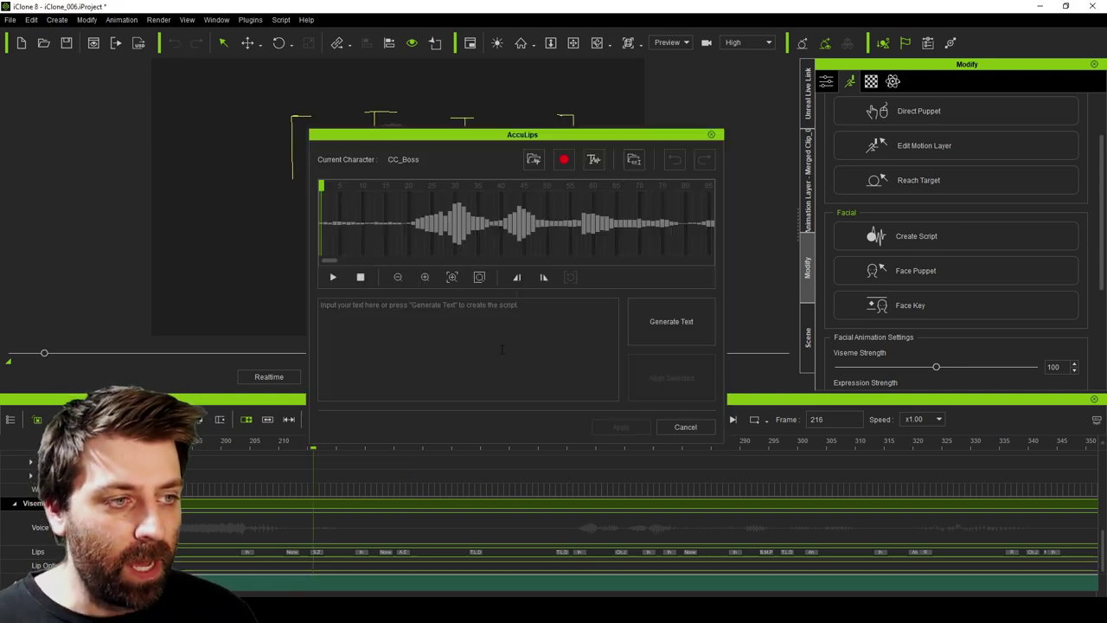
drag(336, 262, 297, 257)
scroll(442, 245, down, 5)
click(656, 333)
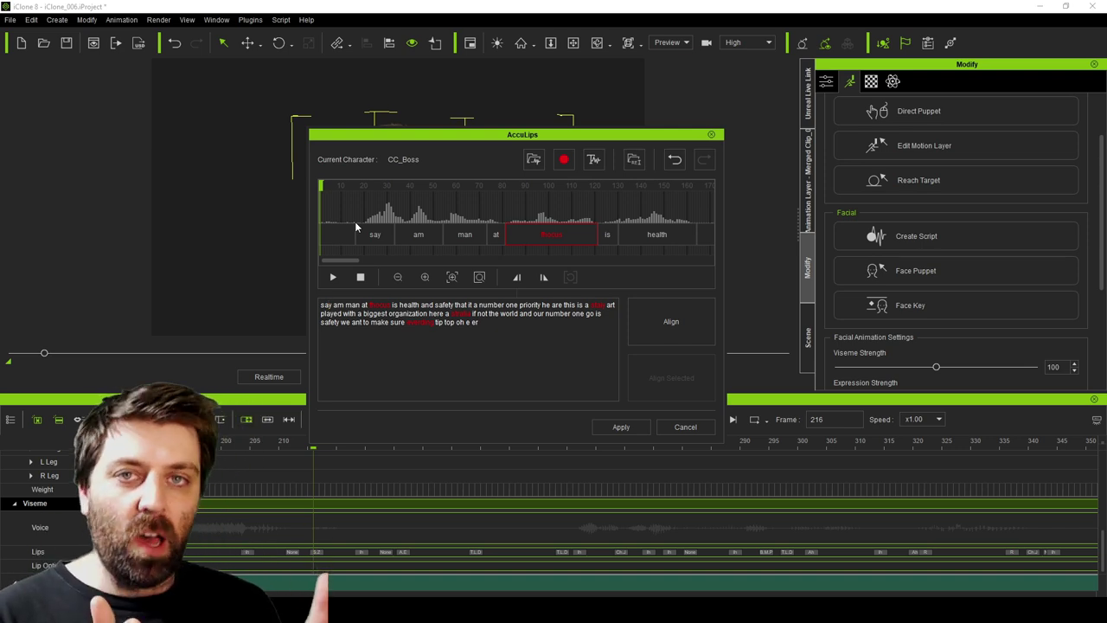
Cancel AccuLips, scrub to frame 256, zoom out, and reach File > Export > USD (Omniverse).
click(683, 429)
drag(311, 445, 1096, 447)
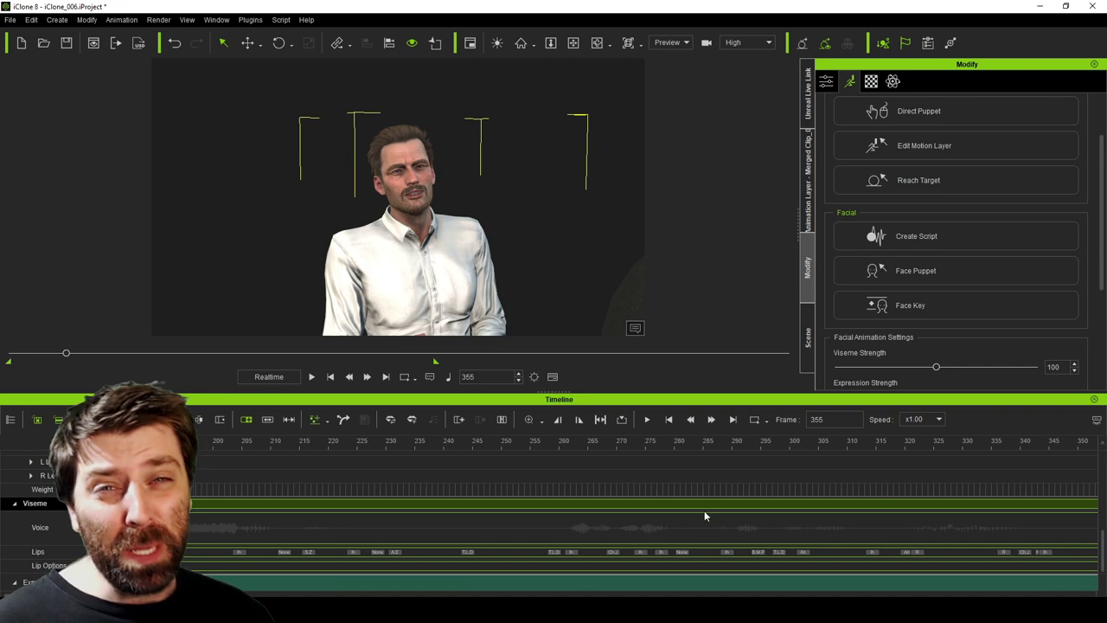
scroll(466, 297, down, 5)
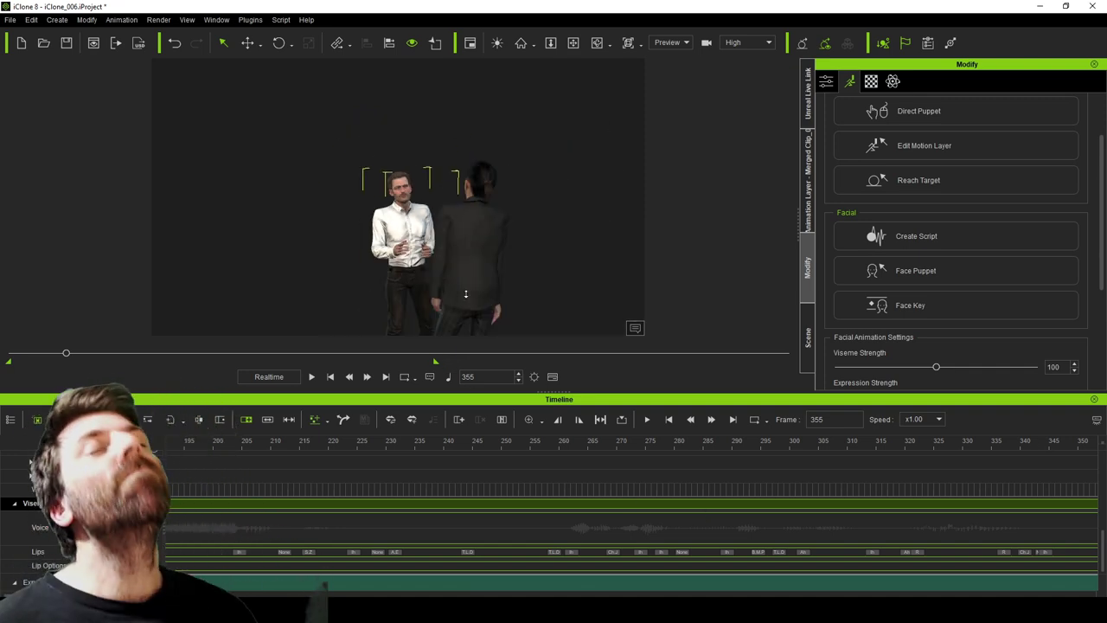
click(14, 21)
mouse_move(78, 113)
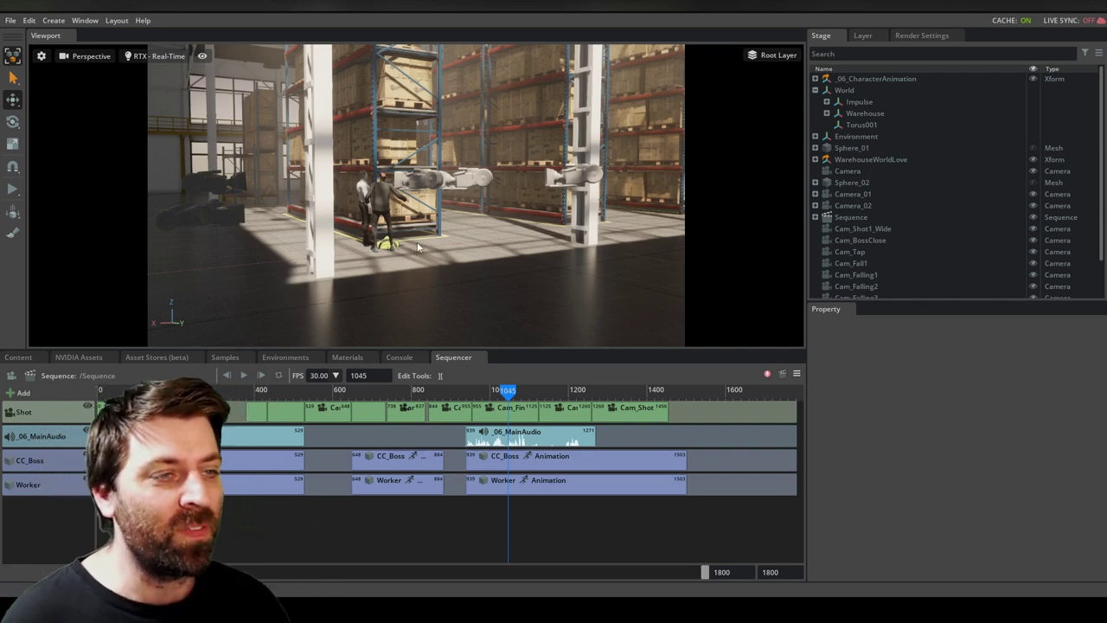
scroll(424, 242, up, 2)
scroll(422, 242, up, 1)
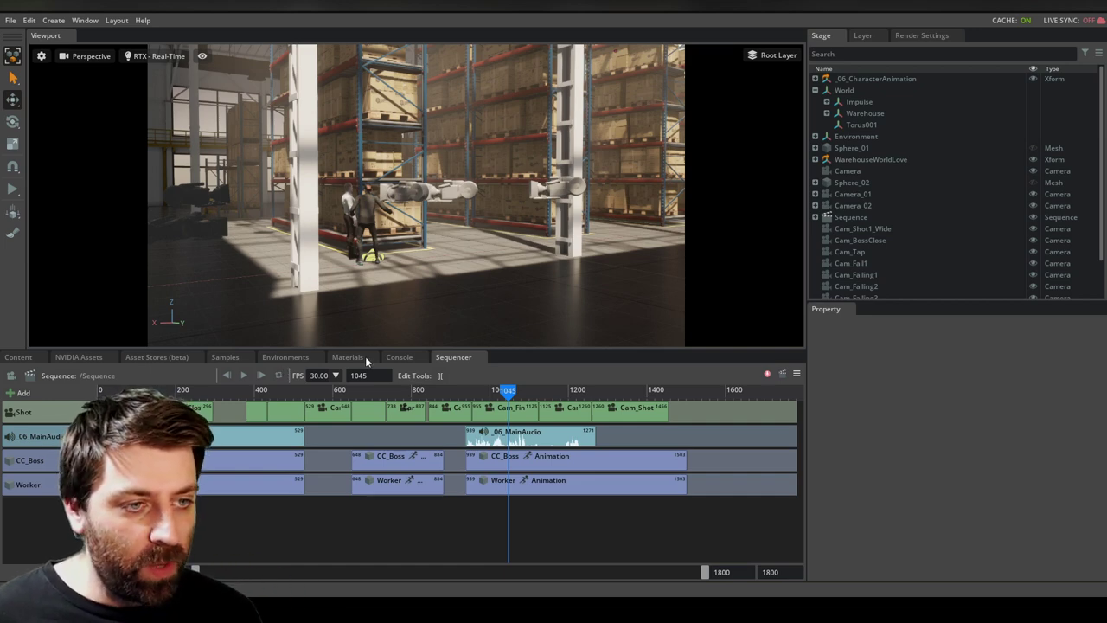
Open the Content browser showing 006_CharacterAni USD, 006_MainAudio.wav and the Warehouse files.
click(19, 357)
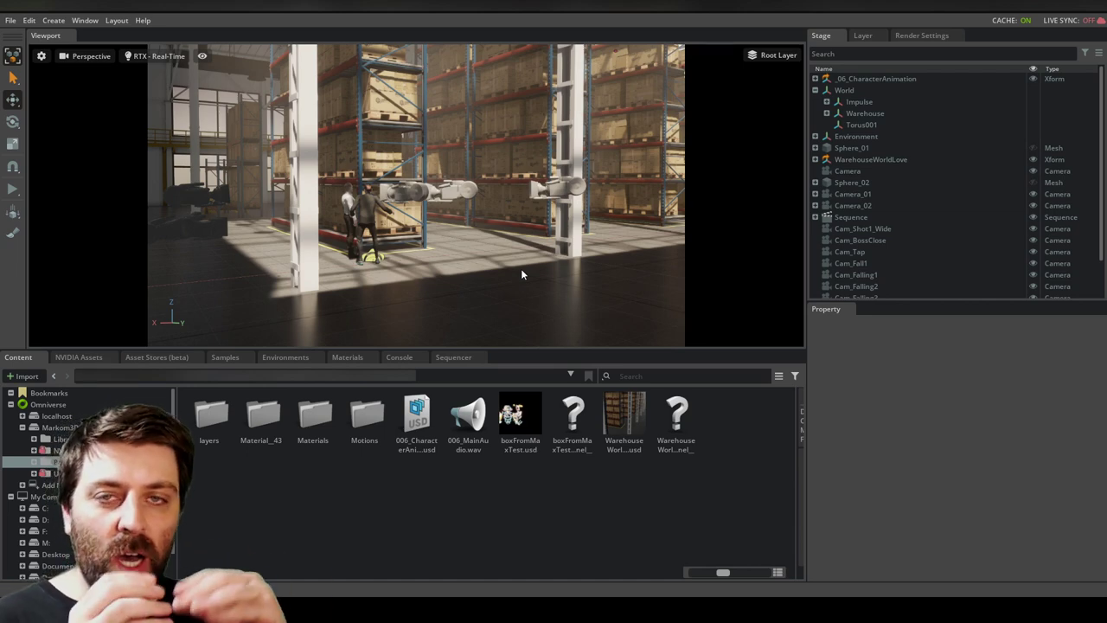
Show the Layer view and browse the Root Layer tree to find Characters.usd, master_3.usd and Warehouse.usd.
click(864, 36)
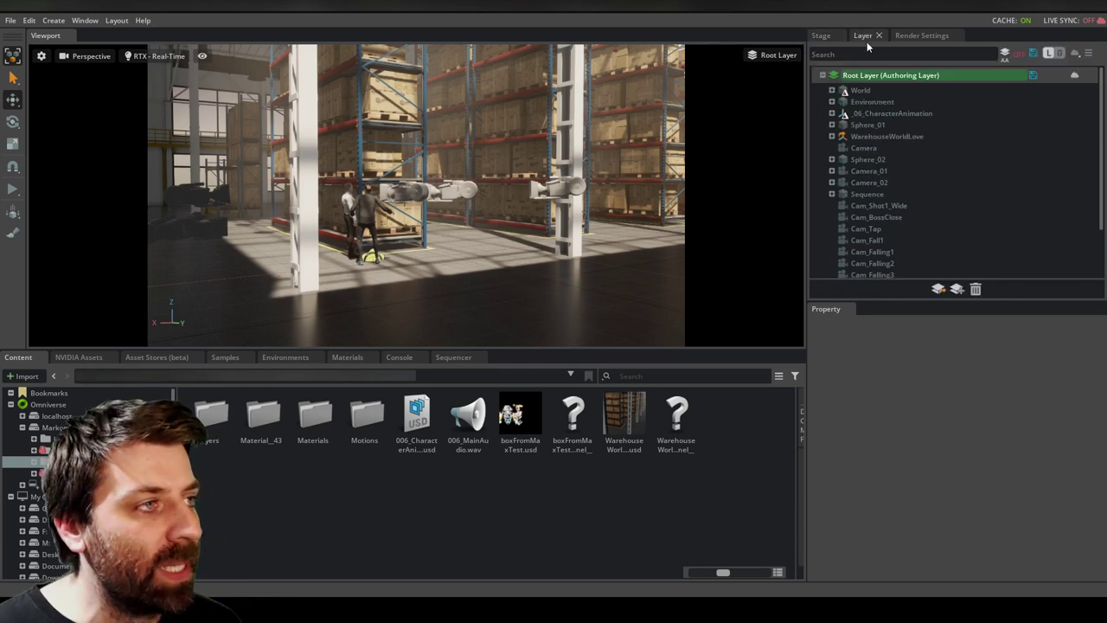
click(821, 76)
click(822, 75)
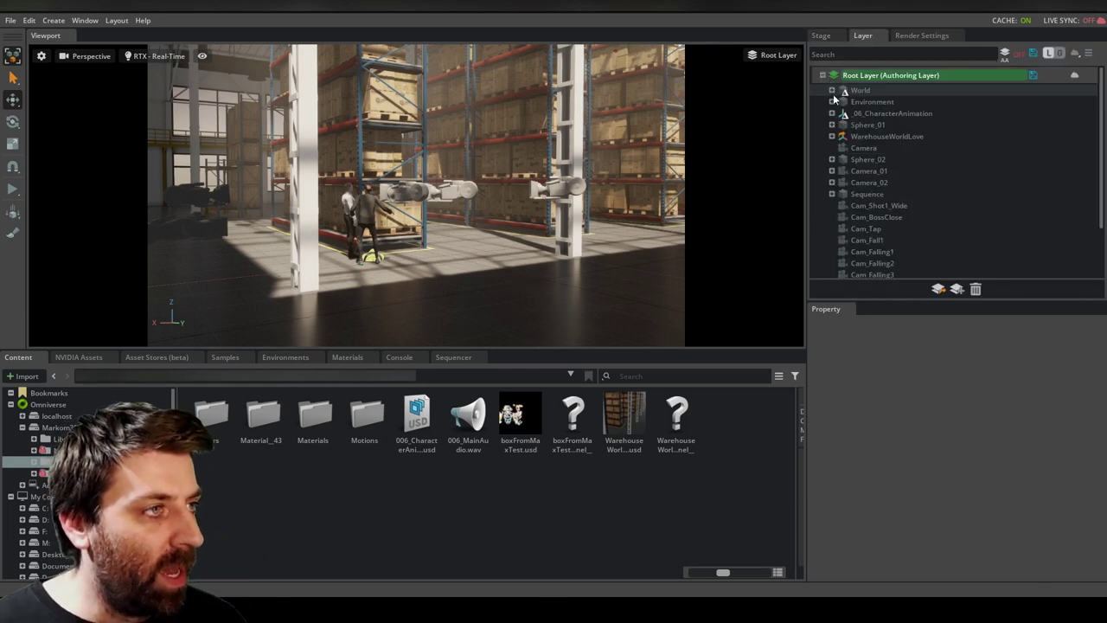
scroll(848, 221, down, 3)
scroll(846, 220, up, 3)
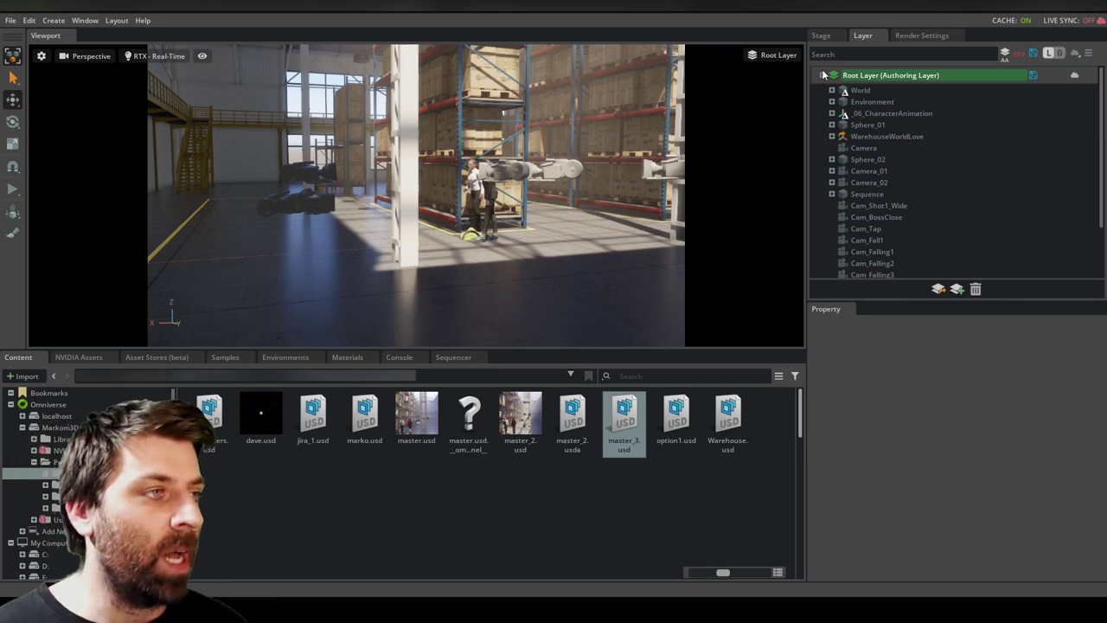
Open the Sequencer and scrub forward into the opening shot of the warehouse sequence.
click(447, 358)
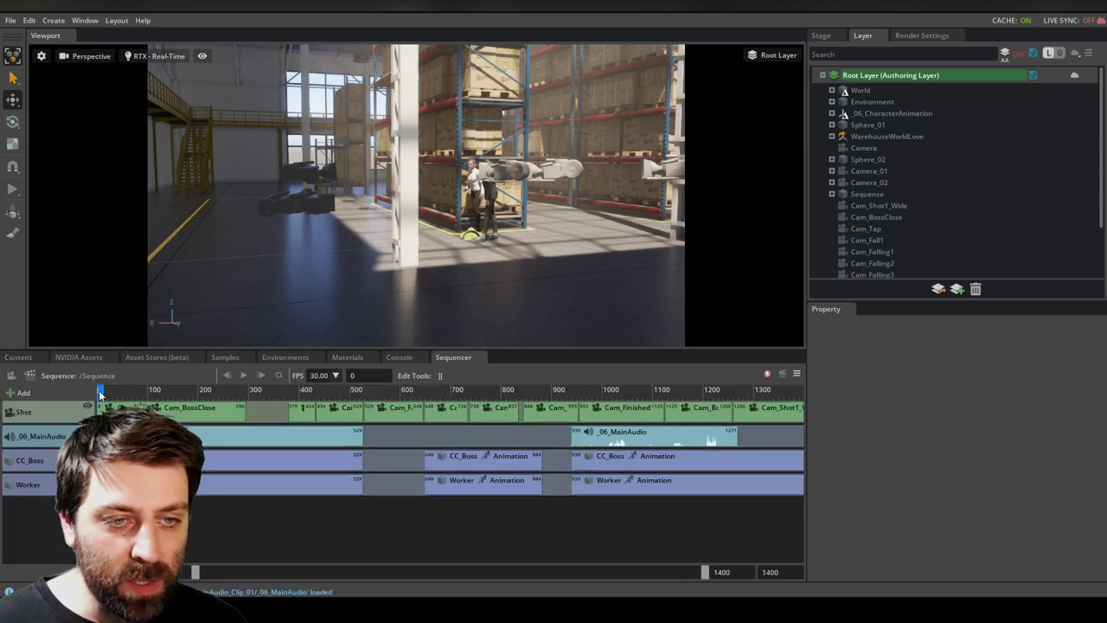
scroll(832, 249, down, 3)
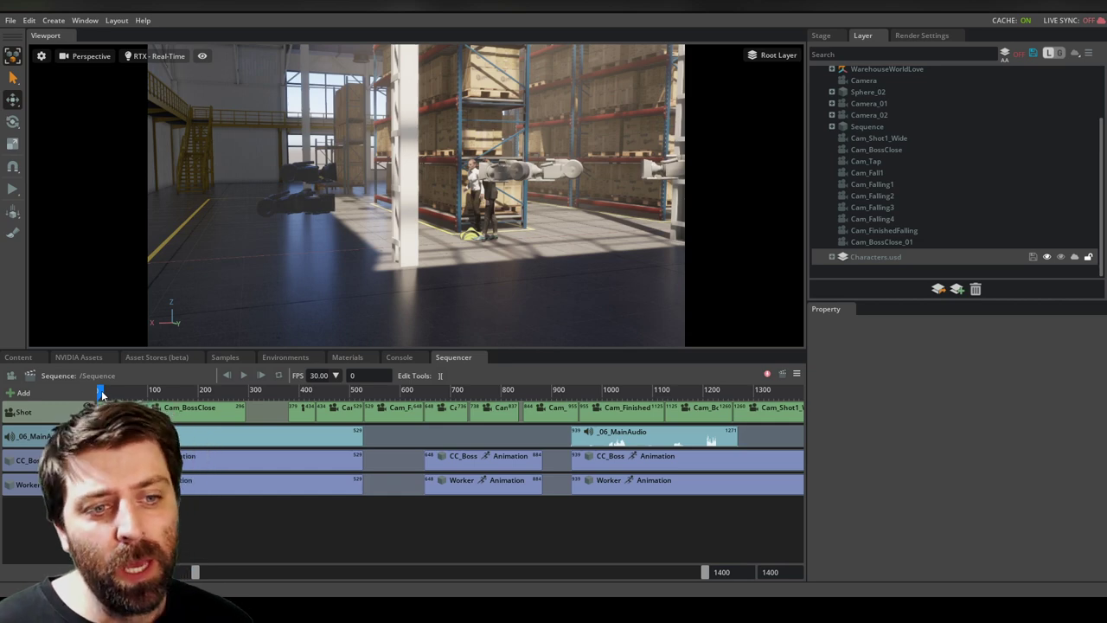
drag(101, 393, 186, 391)
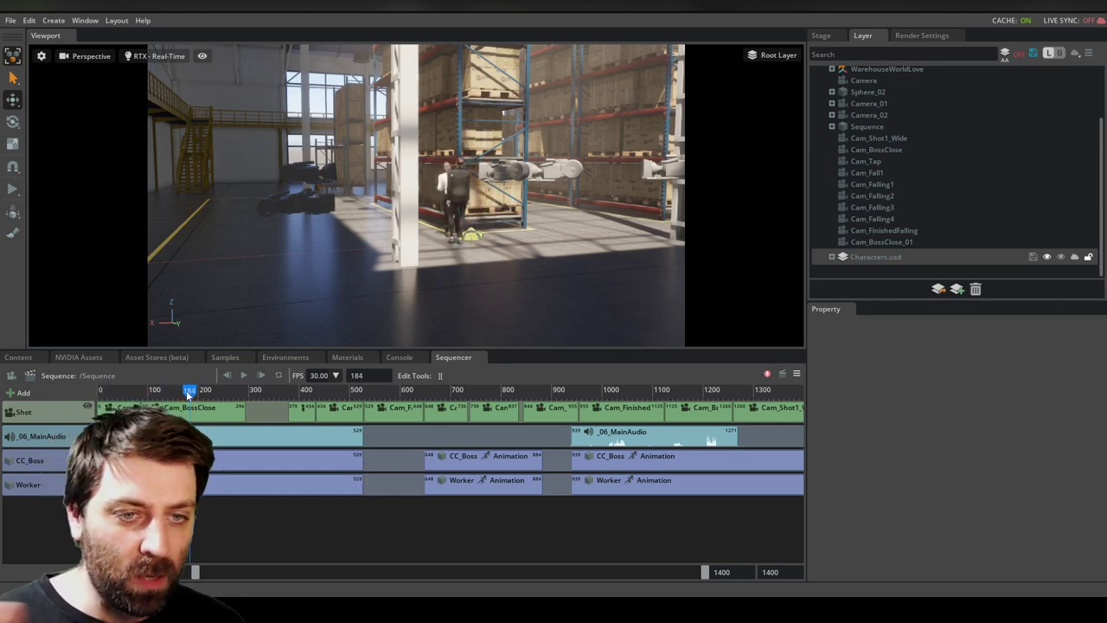
View through the sequencer shot cameras and scrub from frame 184 to 227, then into the Cam_Tap shot.
click(11, 378)
drag(191, 392, 210, 394)
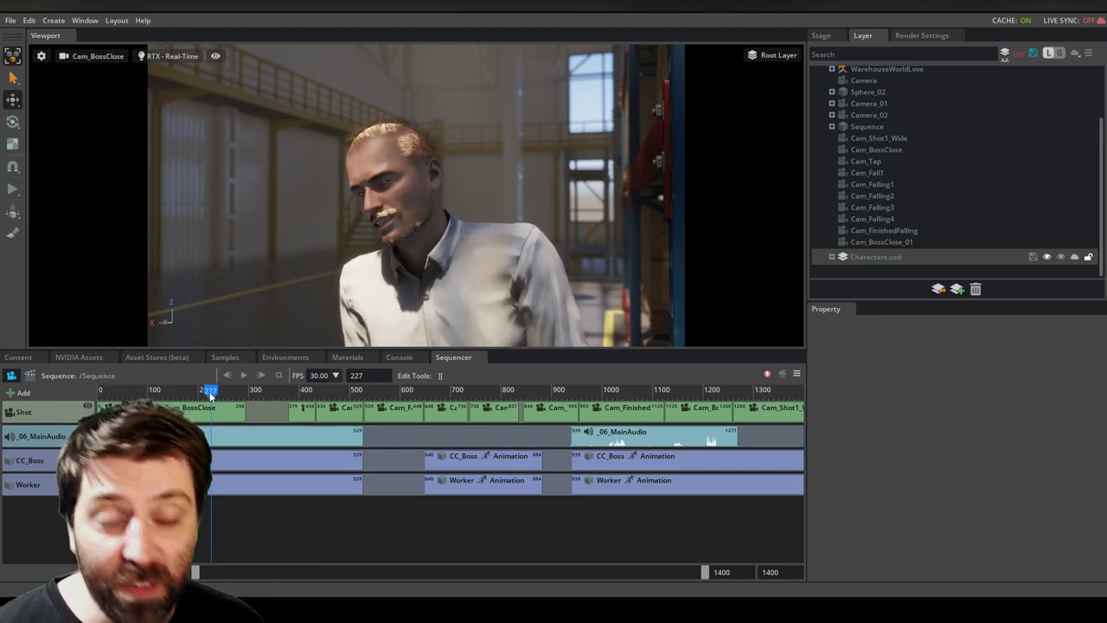
drag(216, 397, 420, 396)
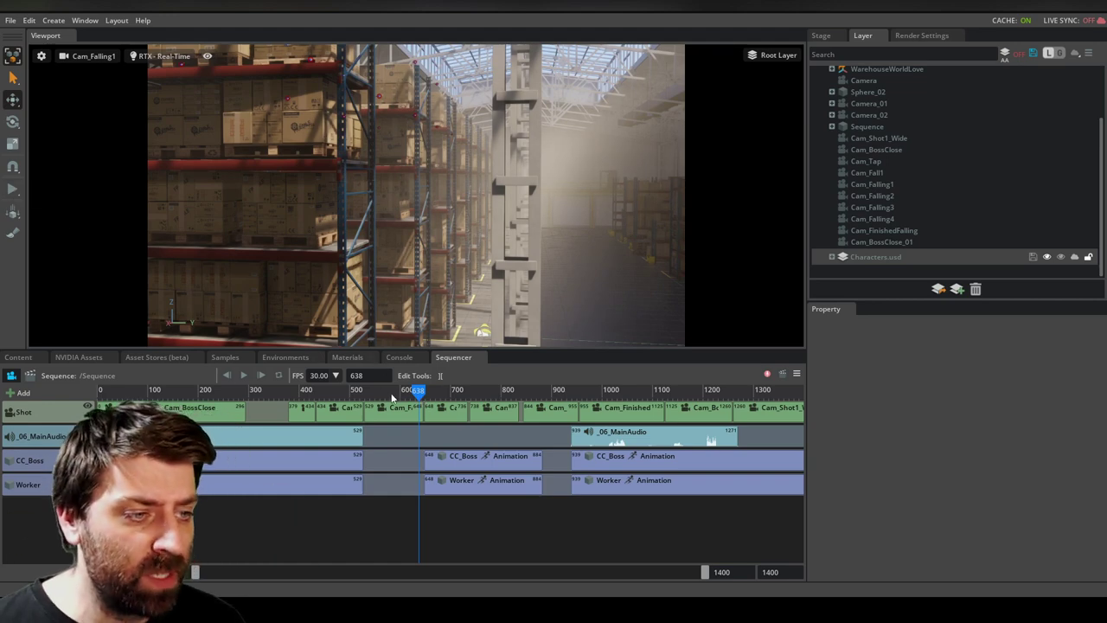
Check frame 341, then return to the start and play the cut from Cam_Shot1_Wide.
click(268, 396)
drag(224, 397, 27, 200)
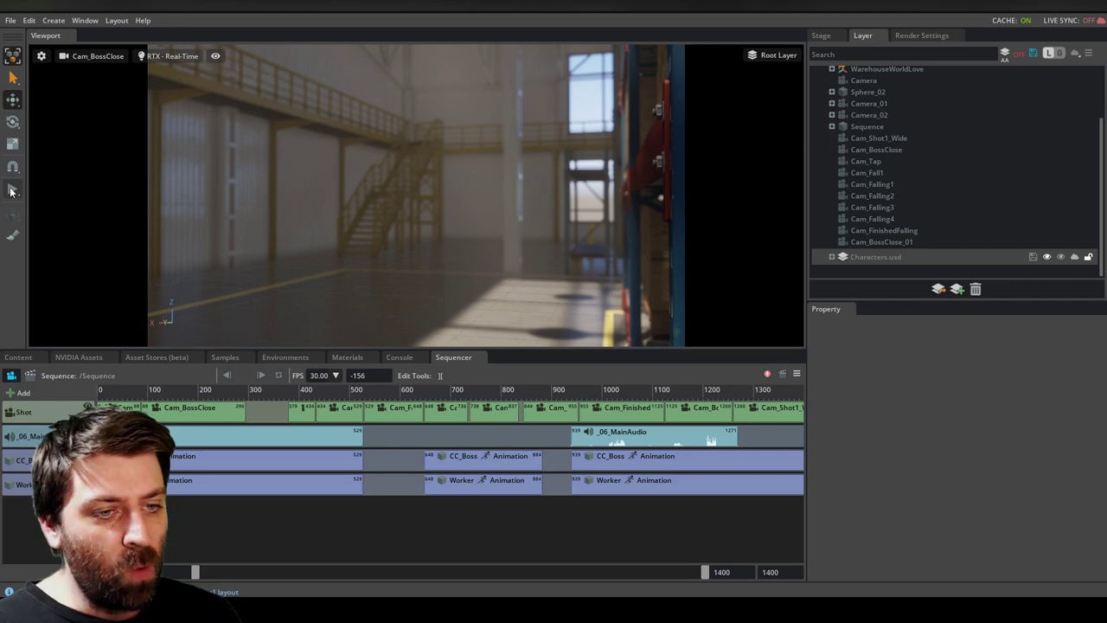
click(12, 190)
click(95, 390)
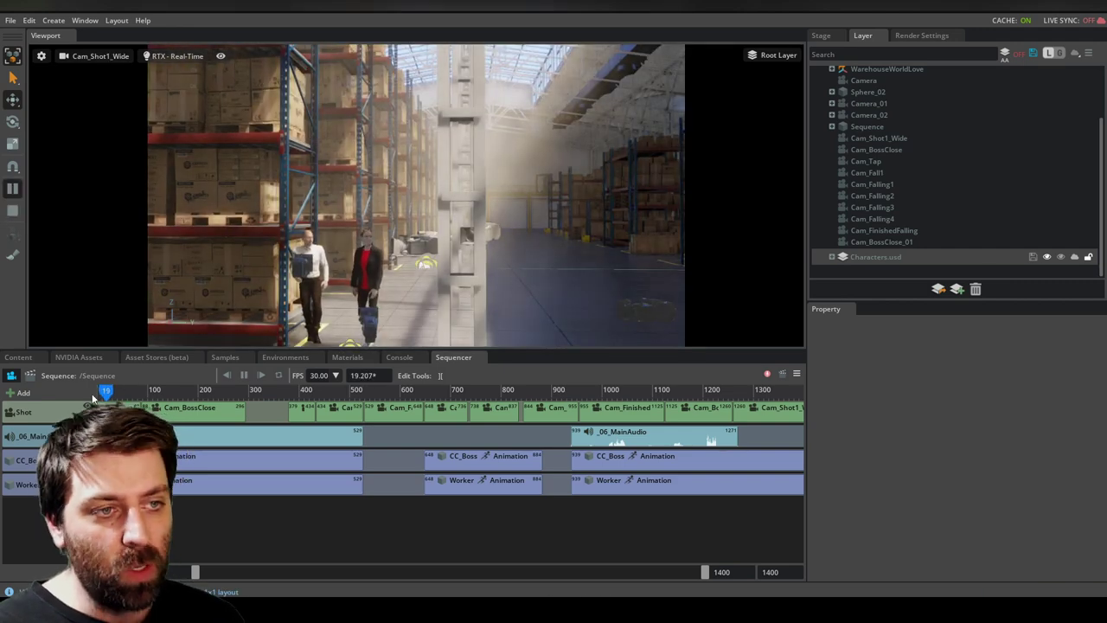